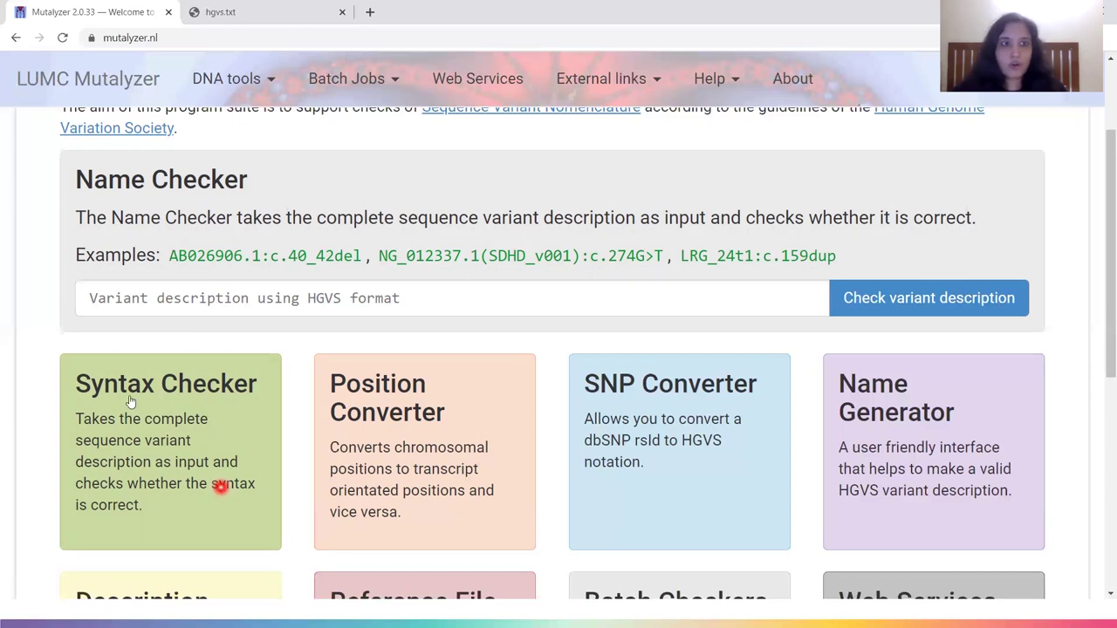
- Check the variant description NM_007294.3:c.5516T>C with the Name Checker
{"action": "left_click", "coordinate": [230, 299]}
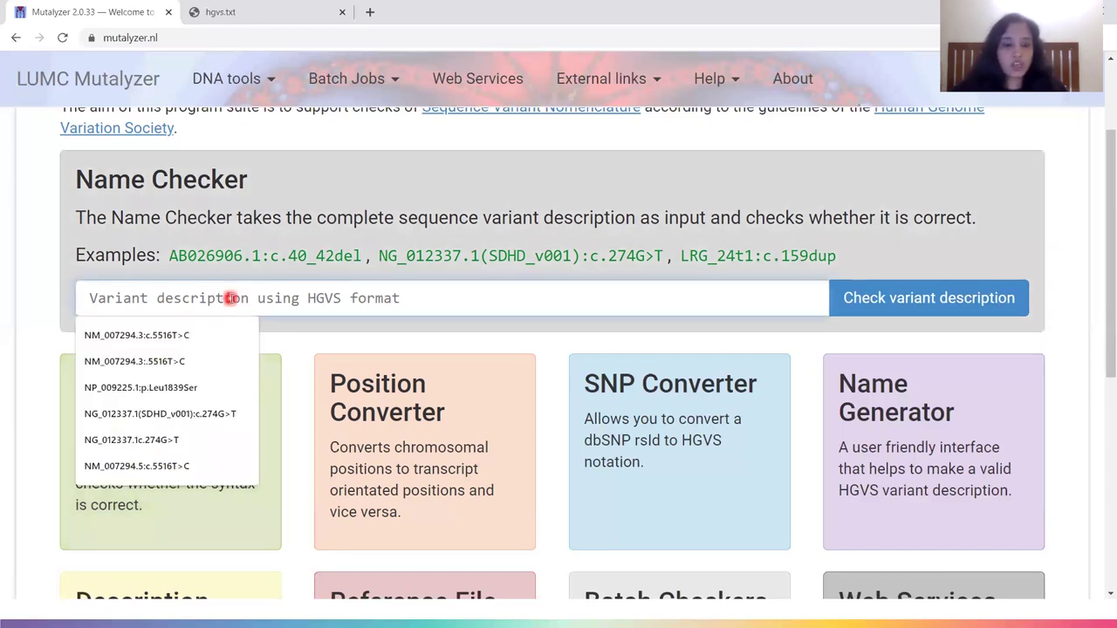
{"action": "key", "text": "Down"}
{"action": "key", "text": "Return"}
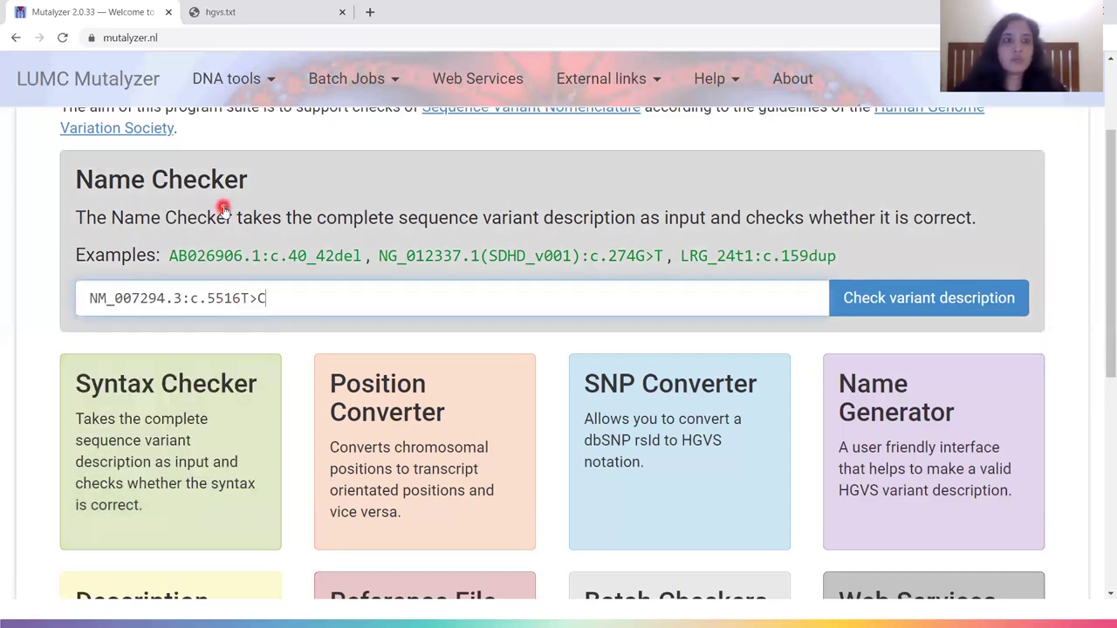
{"action": "left_click", "coordinate": [885, 301]}
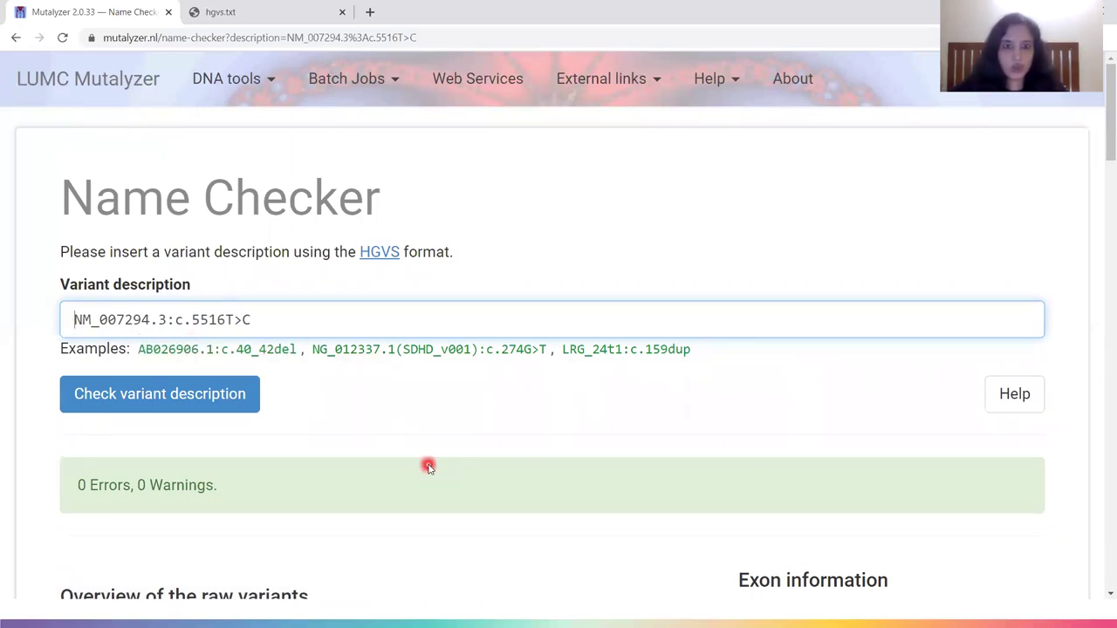
- Review the Name Checker's raw variant overview, exon information, description relative to transcription start, affected transcripts and affected proteins
{"action": "scroll", "coordinate": [428, 466], "scroll_direction": "down", "scroll_amount": 1}
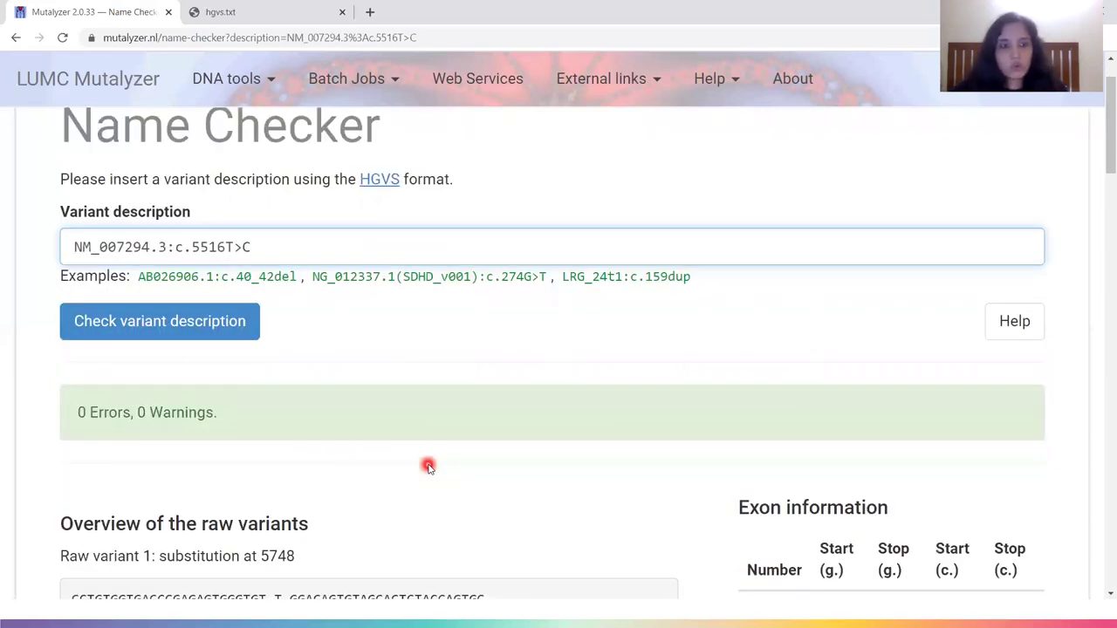
{"action": "scroll", "coordinate": [429, 466], "scroll_direction": "down", "scroll_amount": 1}
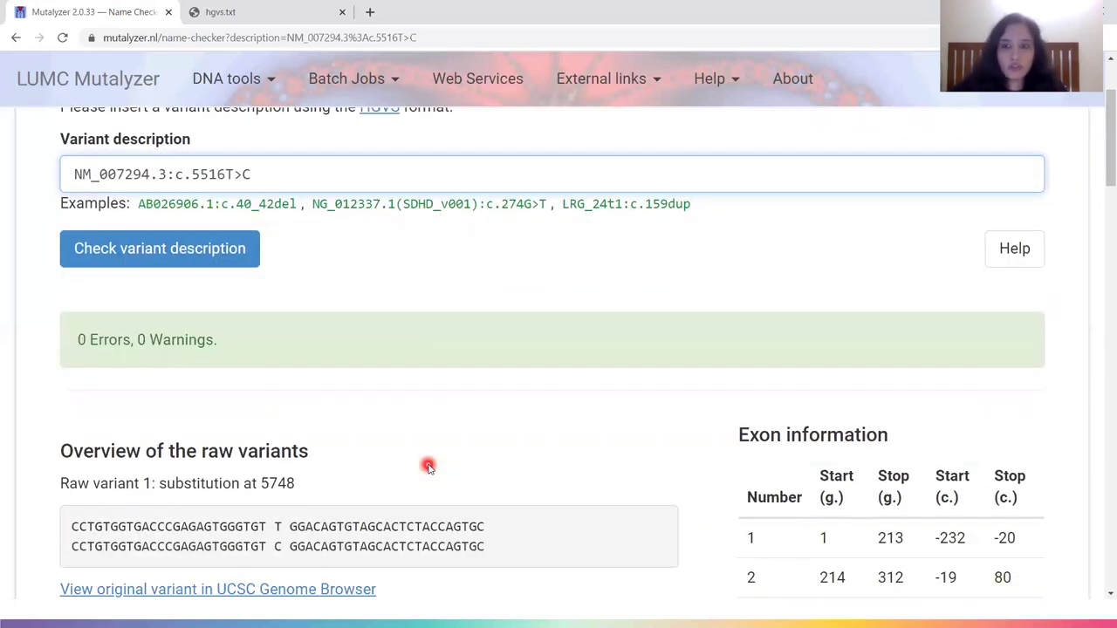
{"action": "scroll", "coordinate": [428, 466], "scroll_direction": "down", "scroll_amount": 3}
{"action": "scroll", "coordinate": [429, 467], "scroll_direction": "down", "scroll_amount": 1}
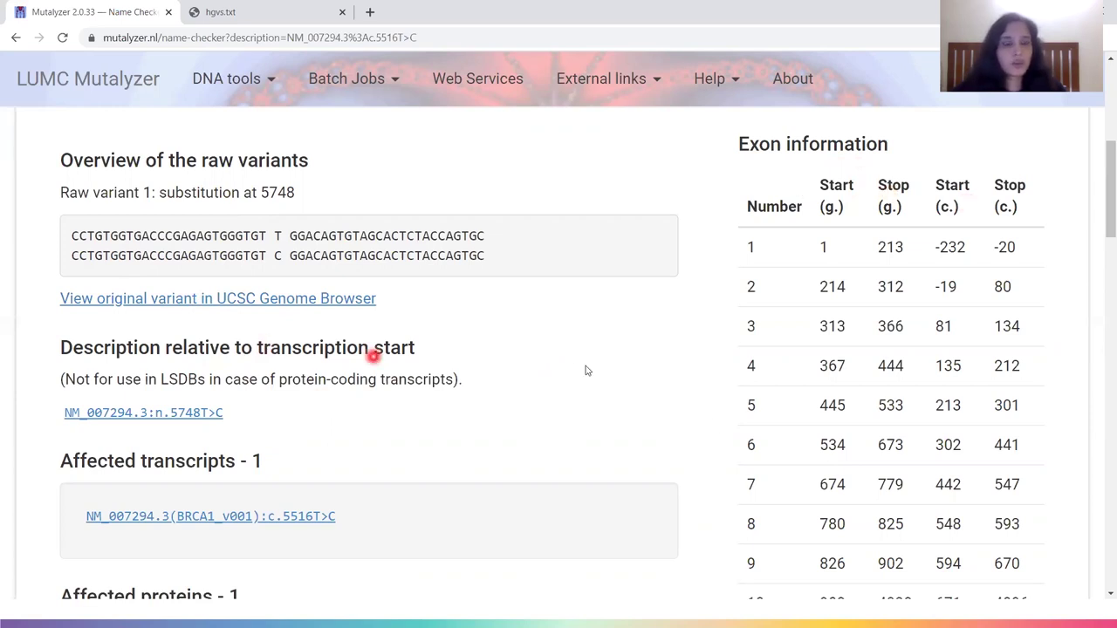
{"action": "scroll", "coordinate": [583, 367], "scroll_direction": "down", "scroll_amount": 2}
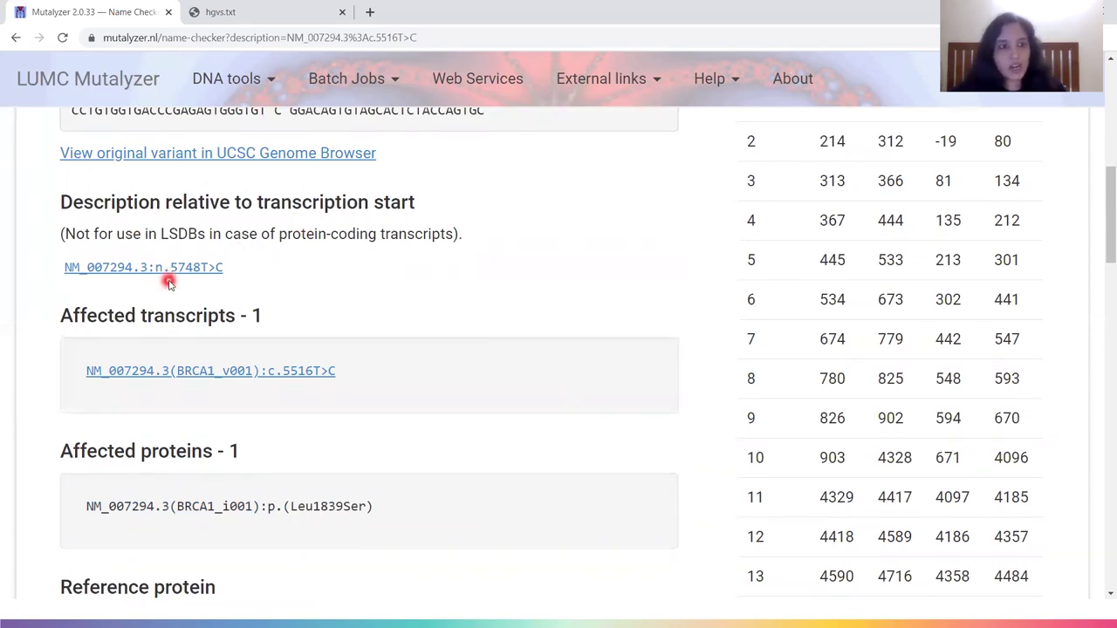
{"action": "scroll", "coordinate": [404, 295], "scroll_direction": "down", "scroll_amount": 1}
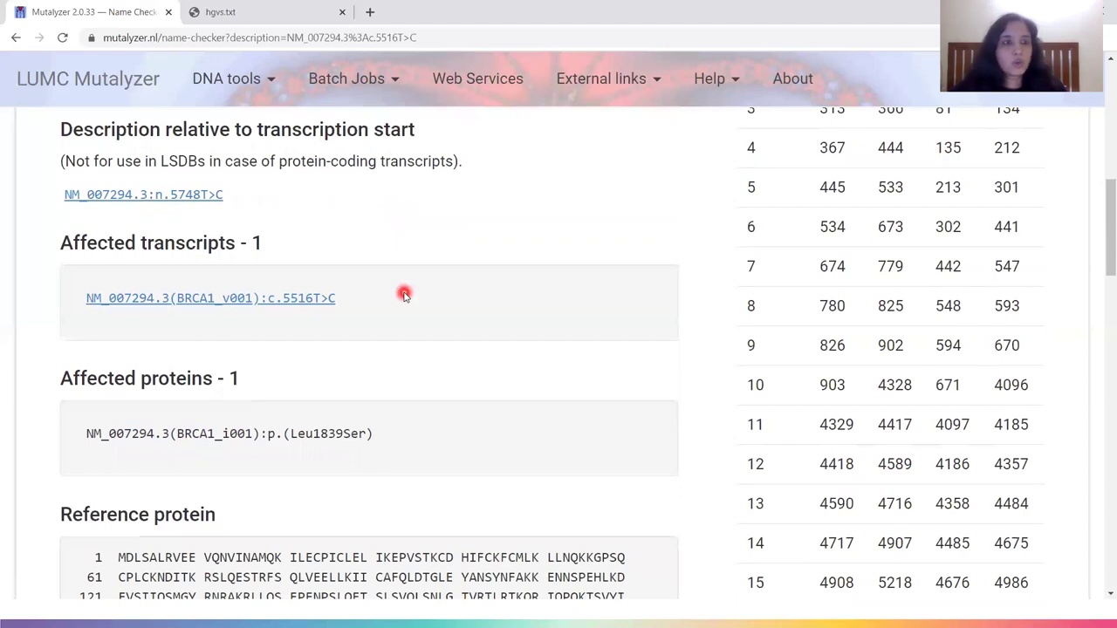
{"action": "scroll", "coordinate": [404, 295], "scroll_direction": "down", "scroll_amount": 1}
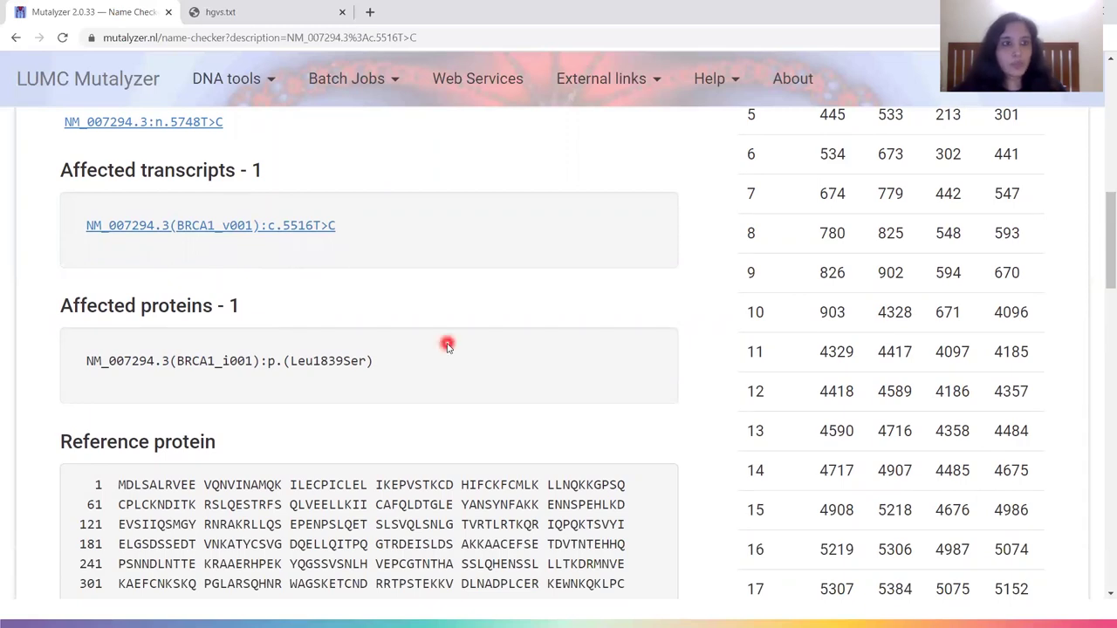
{"action": "scroll", "coordinate": [447, 346], "scroll_direction": "down", "scroll_amount": 1}
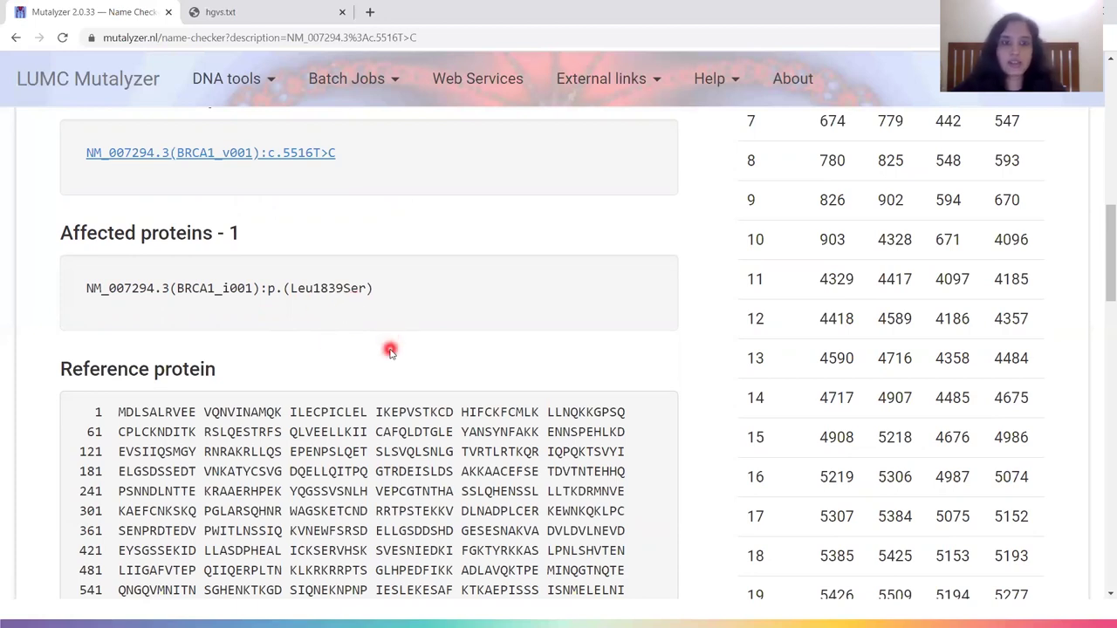
- Compare the highlighted residue in the reference protein with the one in the protein predicted from the variant coding sequence
{"action": "scroll", "coordinate": [390, 350], "scroll_direction": "down", "scroll_amount": 2}
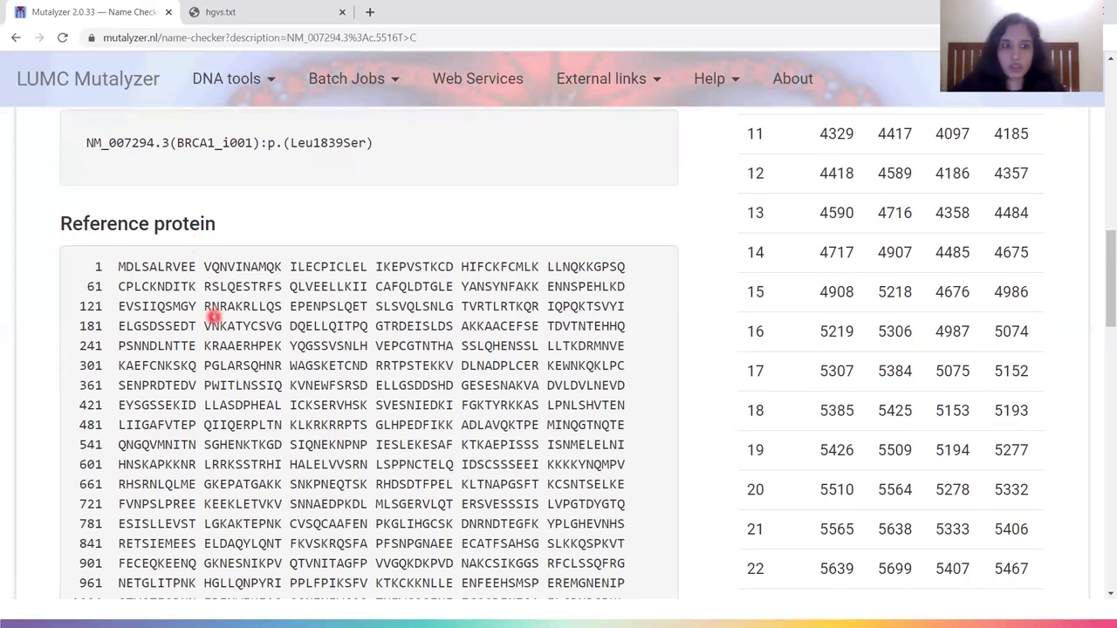
{"action": "scroll", "coordinate": [214, 316], "scroll_direction": "down", "scroll_amount": 3}
{"action": "scroll", "coordinate": [214, 317], "scroll_direction": "down", "scroll_amount": 4}
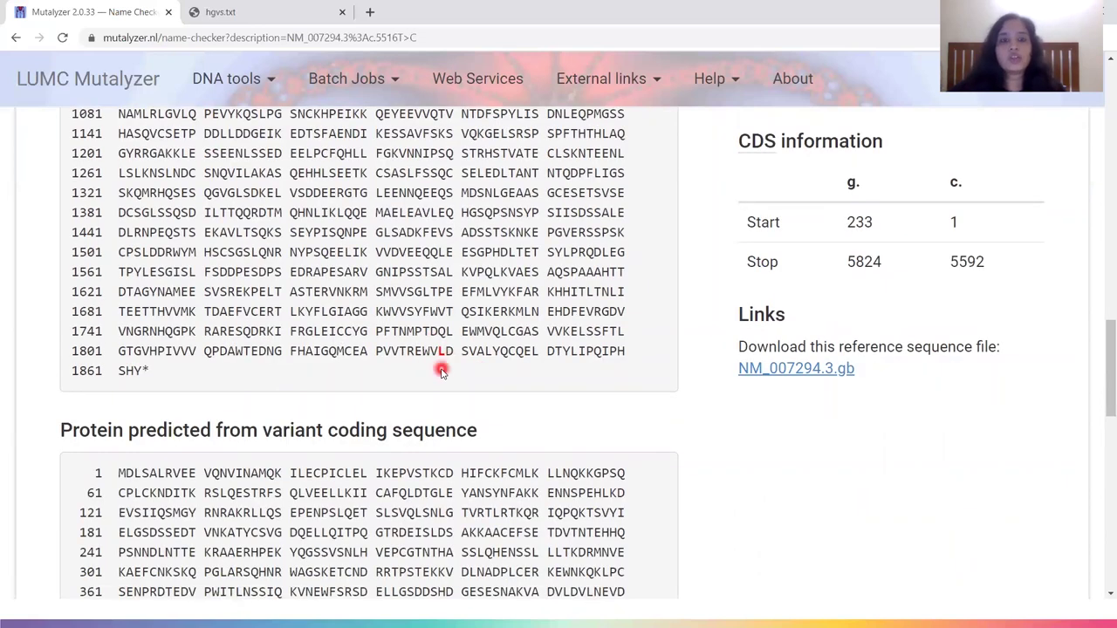
{"action": "scroll", "coordinate": [441, 372], "scroll_direction": "down", "scroll_amount": 1}
{"action": "scroll", "coordinate": [441, 371], "scroll_direction": "down", "scroll_amount": 1}
{"action": "scroll", "coordinate": [427, 369], "scroll_direction": "down", "scroll_amount": 1}
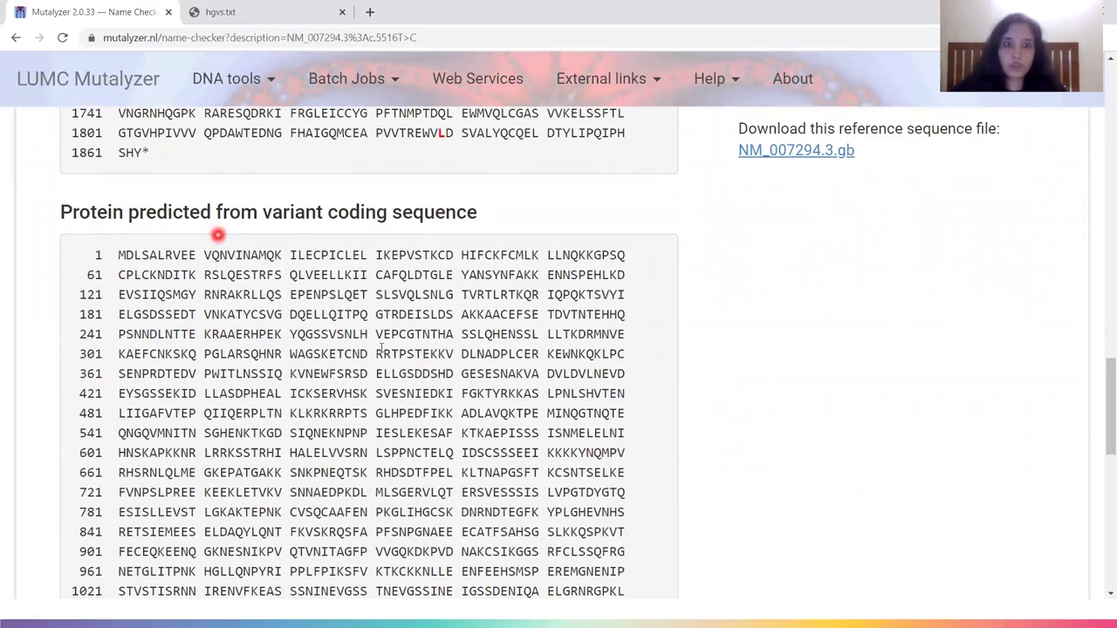
{"action": "scroll", "coordinate": [380, 349], "scroll_direction": "down", "scroll_amount": 5}
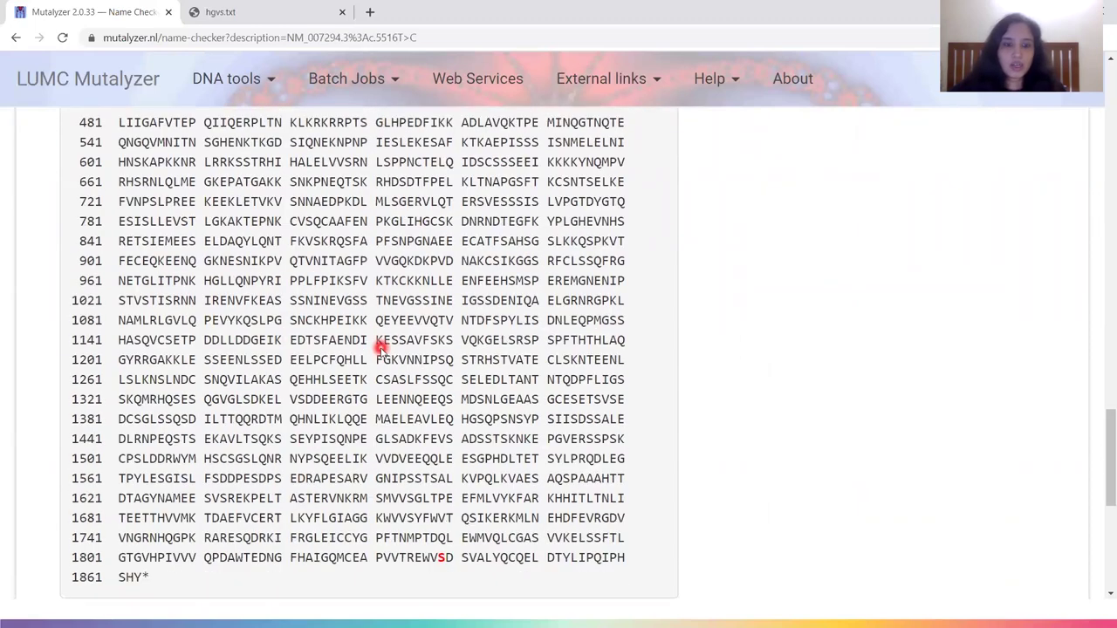
{"action": "scroll", "coordinate": [431, 440], "scroll_direction": "down", "scroll_amount": 1}
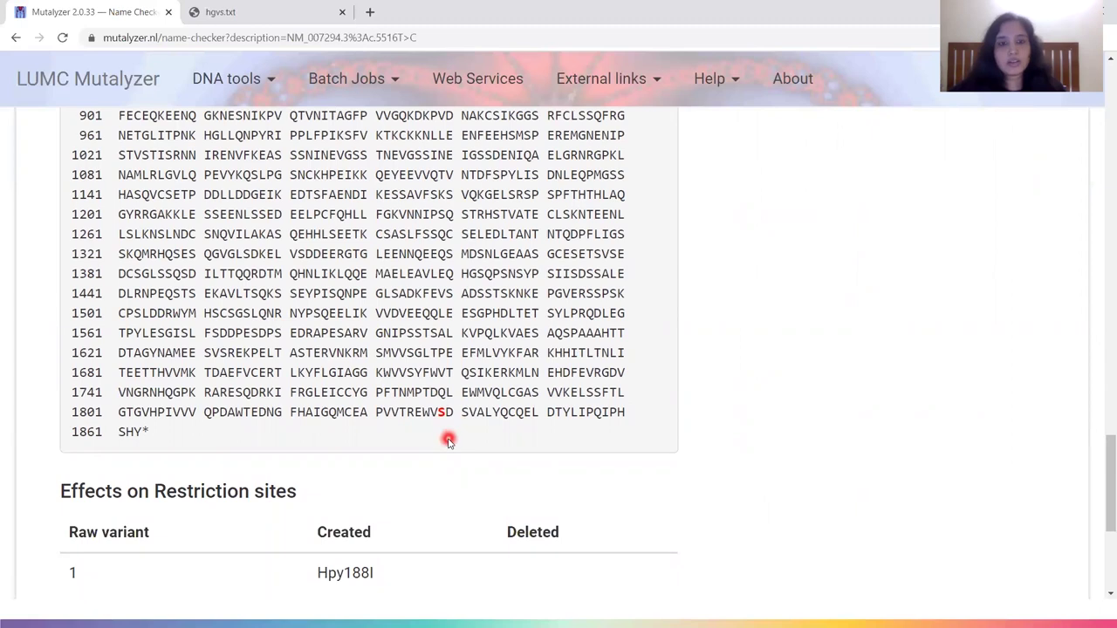
- Examine the effects on restriction sites, the genomic description, the CDS information and the reference sequence download link
{"action": "scroll", "coordinate": [448, 442], "scroll_direction": "down", "scroll_amount": 1}
{"action": "scroll", "coordinate": [448, 442], "scroll_direction": "down", "scroll_amount": 1}
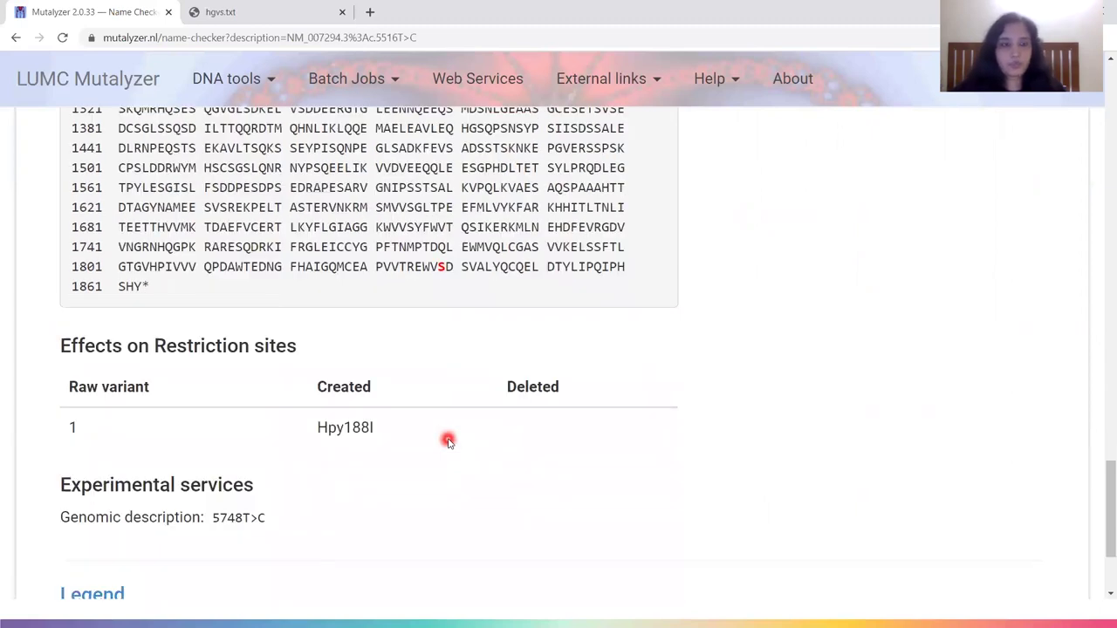
{"action": "scroll", "coordinate": [448, 442], "scroll_direction": "down", "scroll_amount": 1}
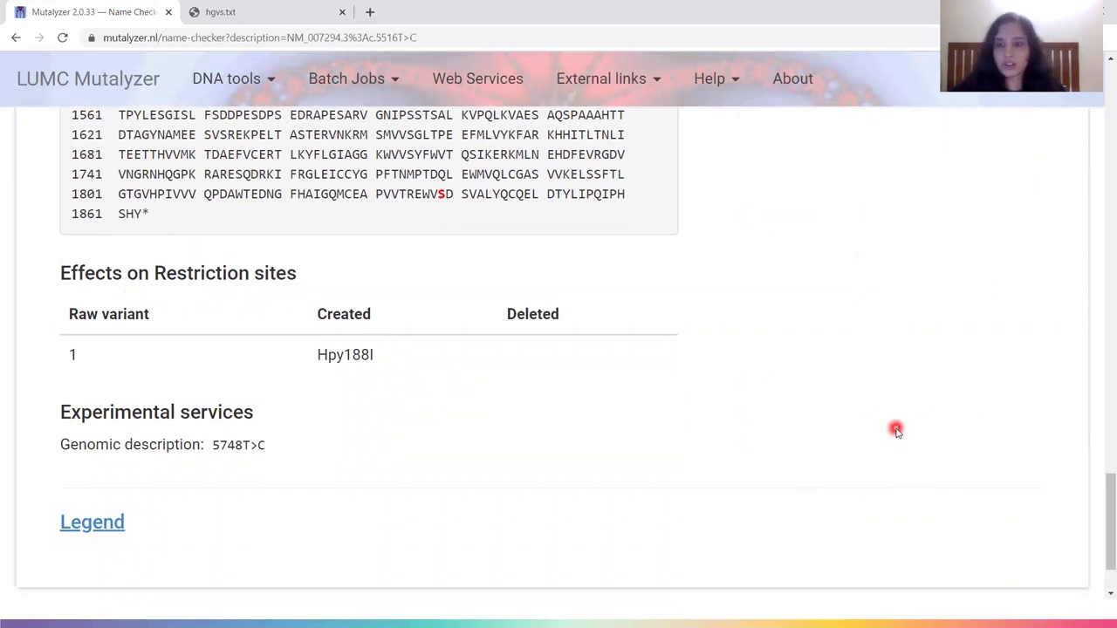
{"action": "scroll", "coordinate": [896, 430], "scroll_direction": "up", "scroll_amount": 10}
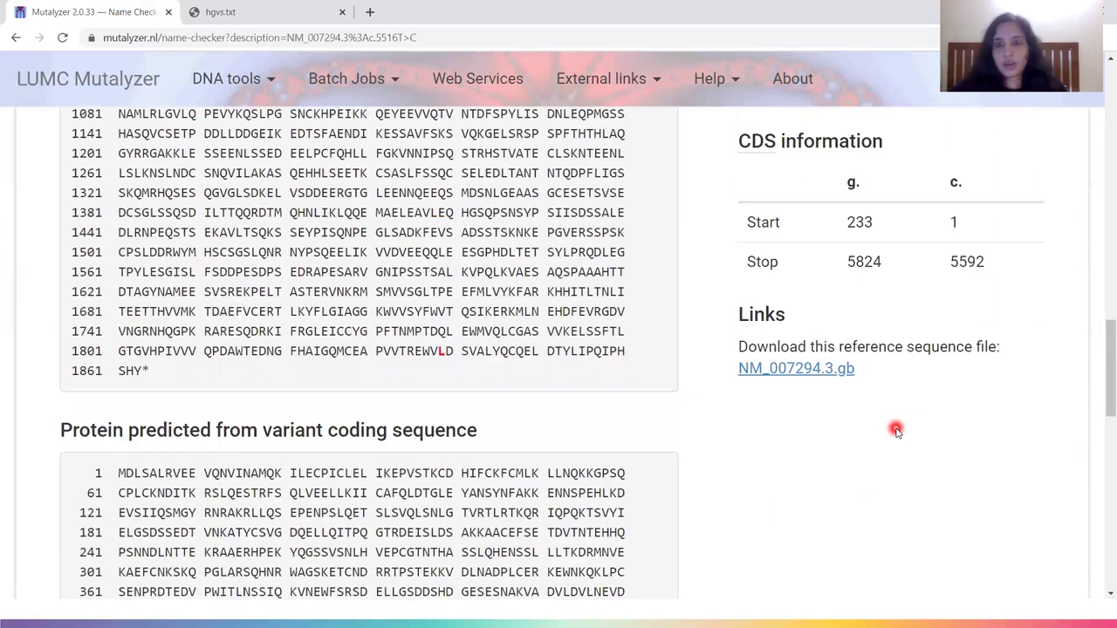
{"action": "scroll", "coordinate": [896, 430], "scroll_direction": "up", "scroll_amount": 1}
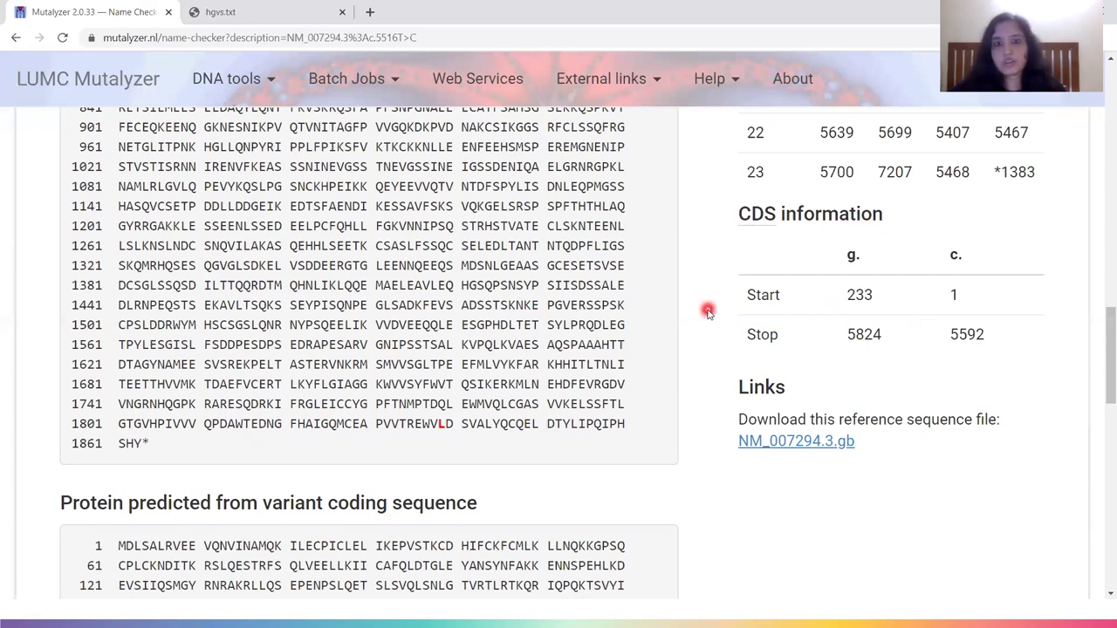
{"action": "scroll", "coordinate": [707, 312], "scroll_direction": "down", "scroll_amount": 2}
{"action": "scroll", "coordinate": [708, 313], "scroll_direction": "down", "scroll_amount": 1}
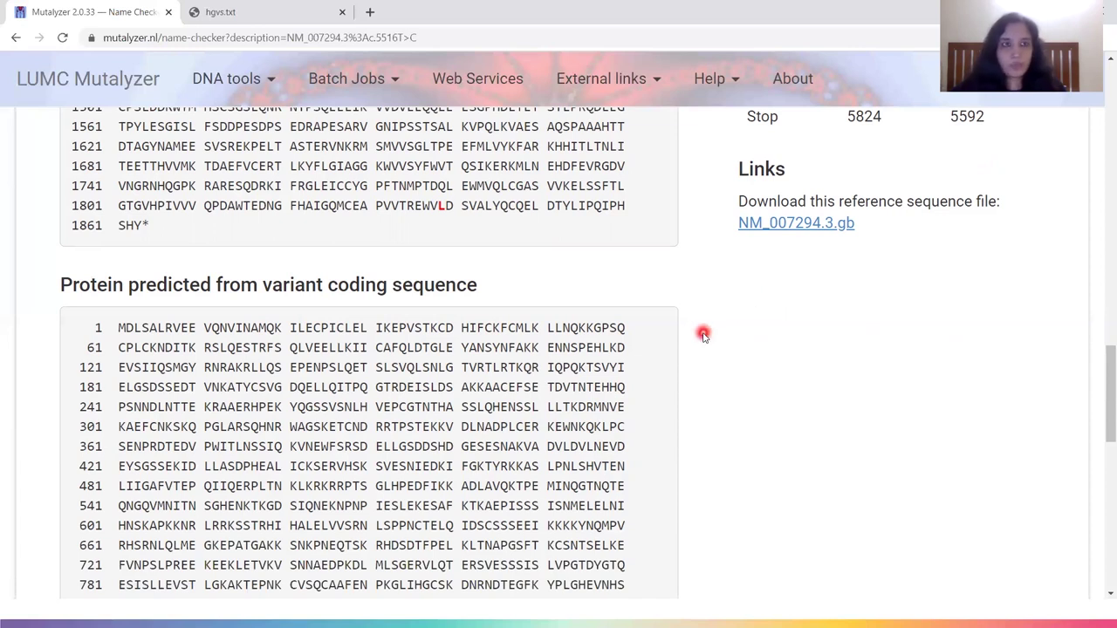
- Return to the home page and check the syntax of NM_007294.3:c.5516T>C with the Syntax Checker
{"action": "left_click", "coordinate": [122, 81]}
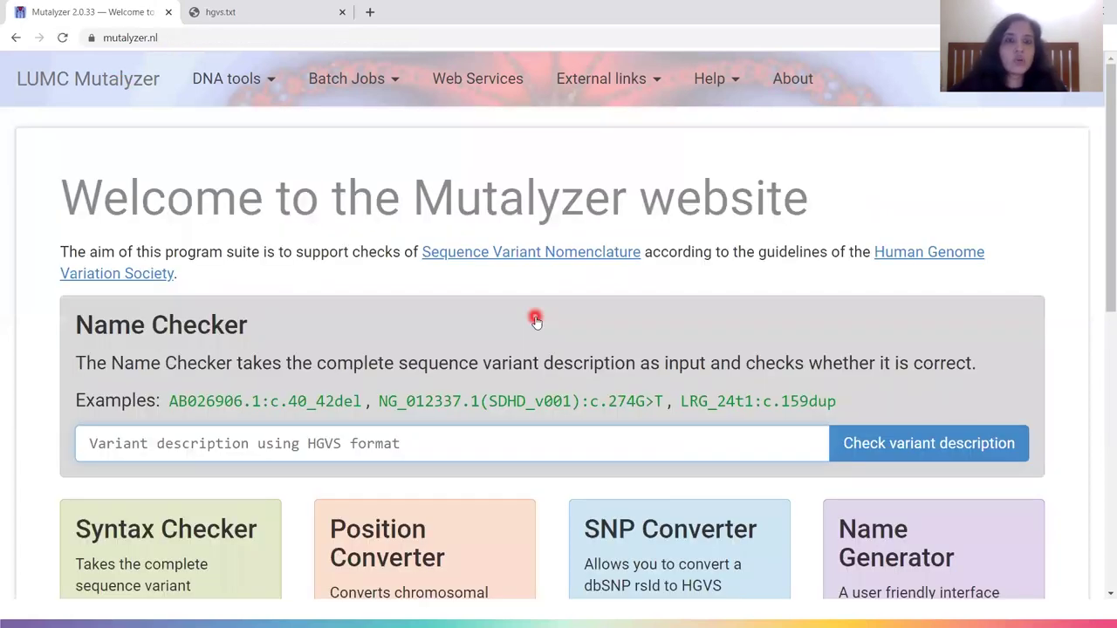
{"action": "scroll", "coordinate": [536, 321], "scroll_direction": "down", "scroll_amount": 2}
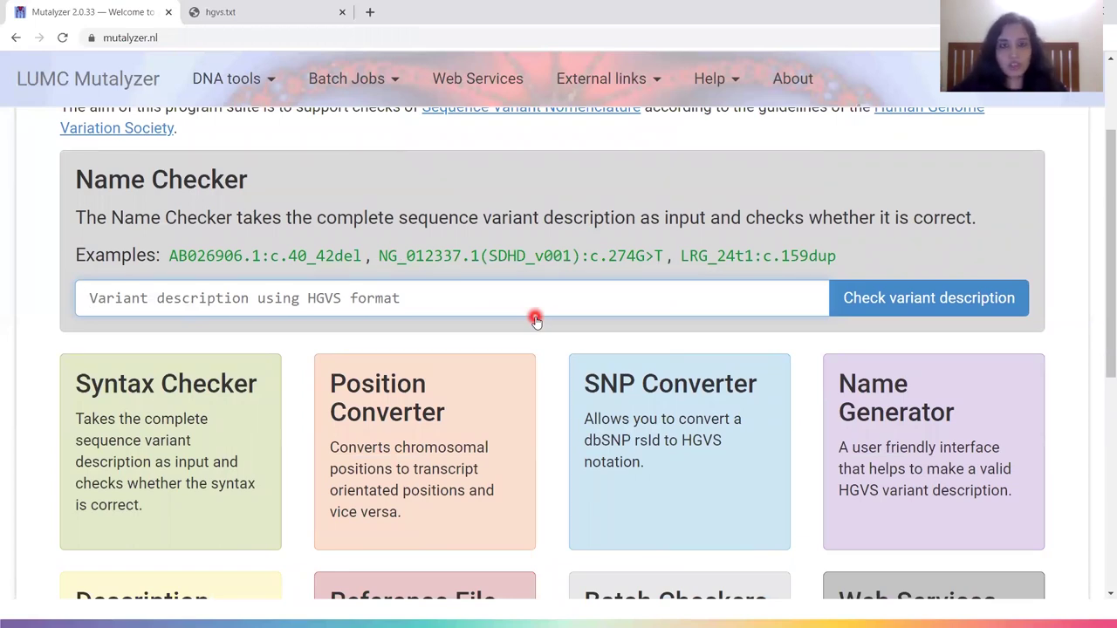
{"action": "scroll", "coordinate": [536, 321], "scroll_direction": "down", "scroll_amount": 1}
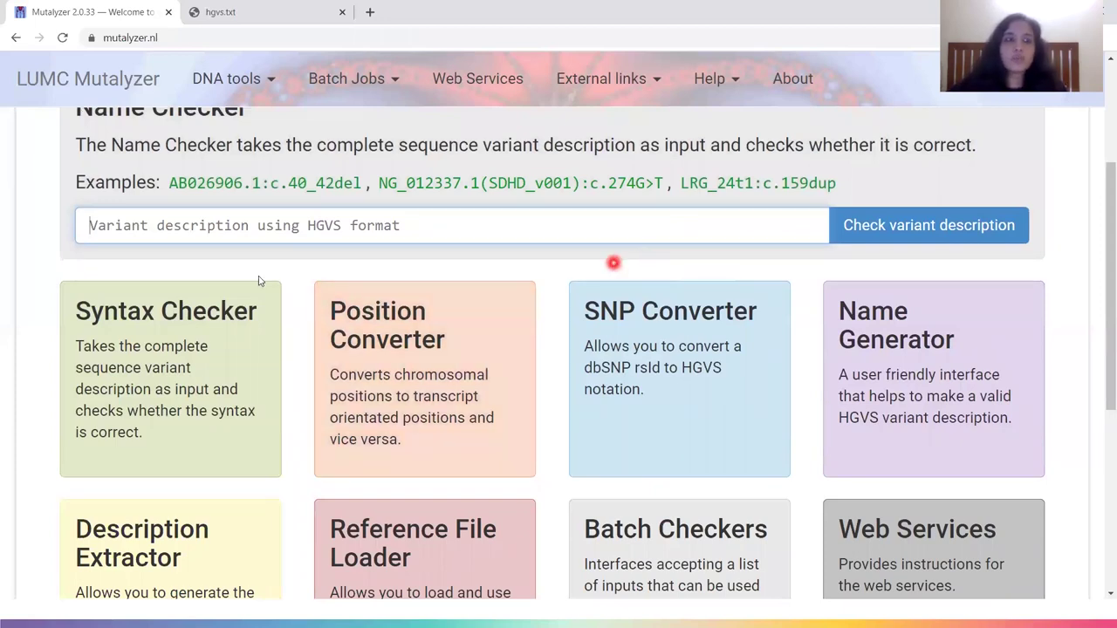
{"action": "left_click", "coordinate": [181, 349]}
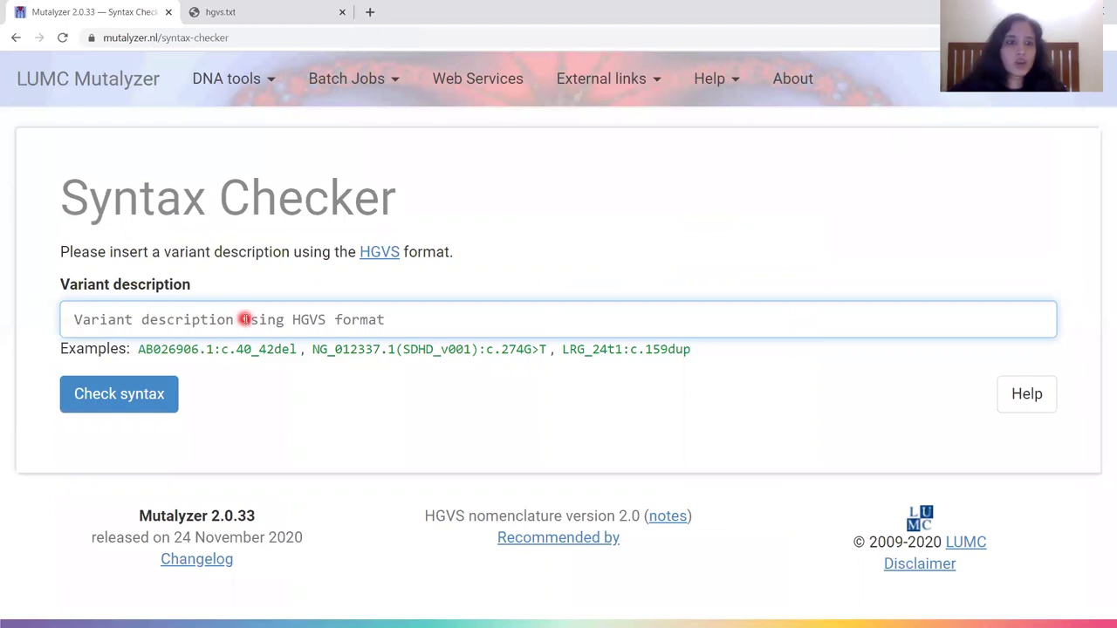
{"action": "left_click", "coordinate": [245, 319]}
{"action": "type", "text": "NM_007294.3:c.5516T>C"}
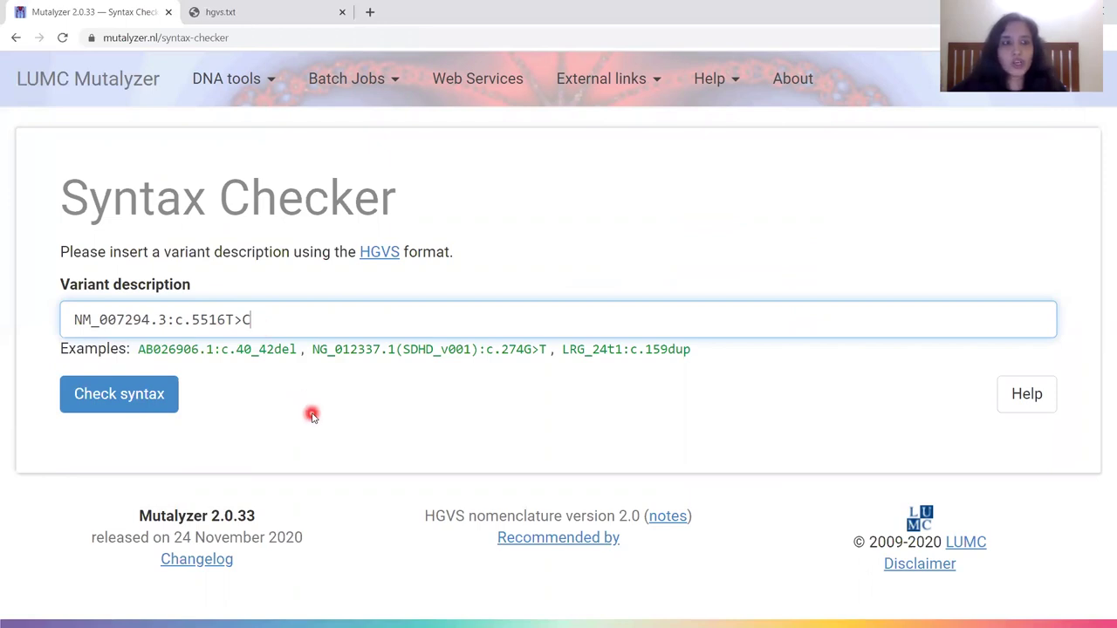
{"action": "left_click", "coordinate": [130, 395]}
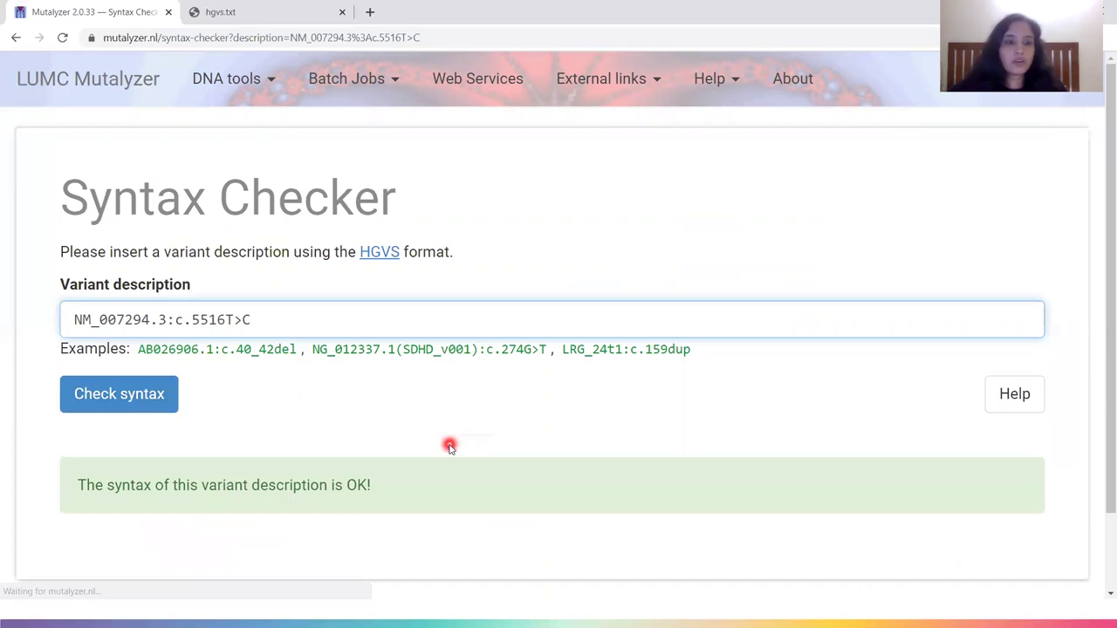
{"action": "scroll", "coordinate": [445, 445], "scroll_direction": "down", "scroll_amount": 1}
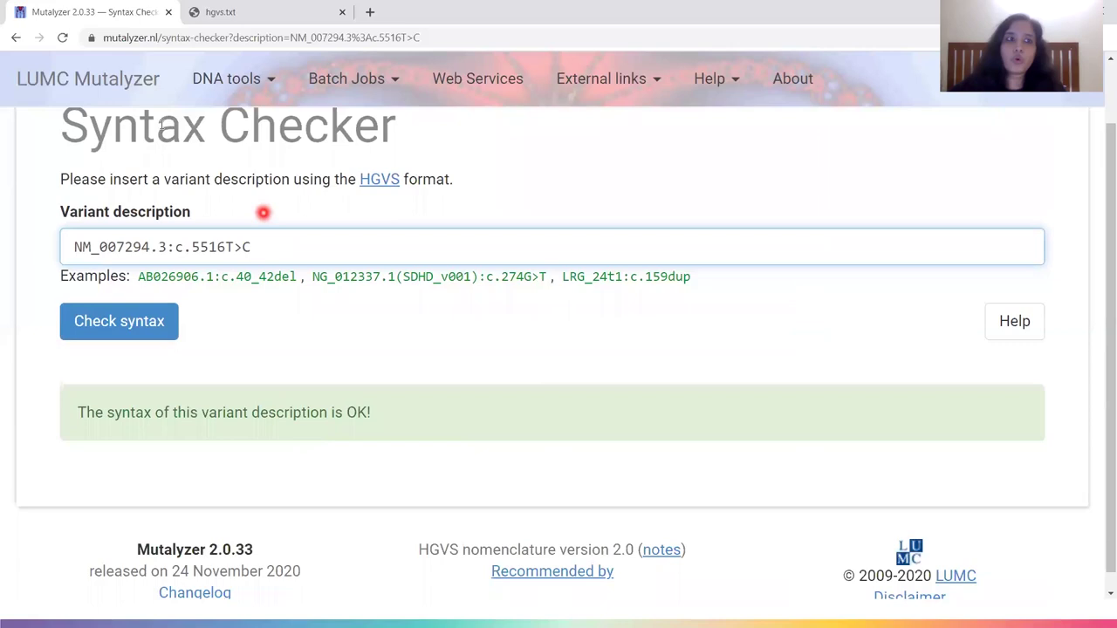
- Return to the home page, open the Position Converter and review its genome build and variant description fields
{"action": "left_click", "coordinate": [105, 90]}
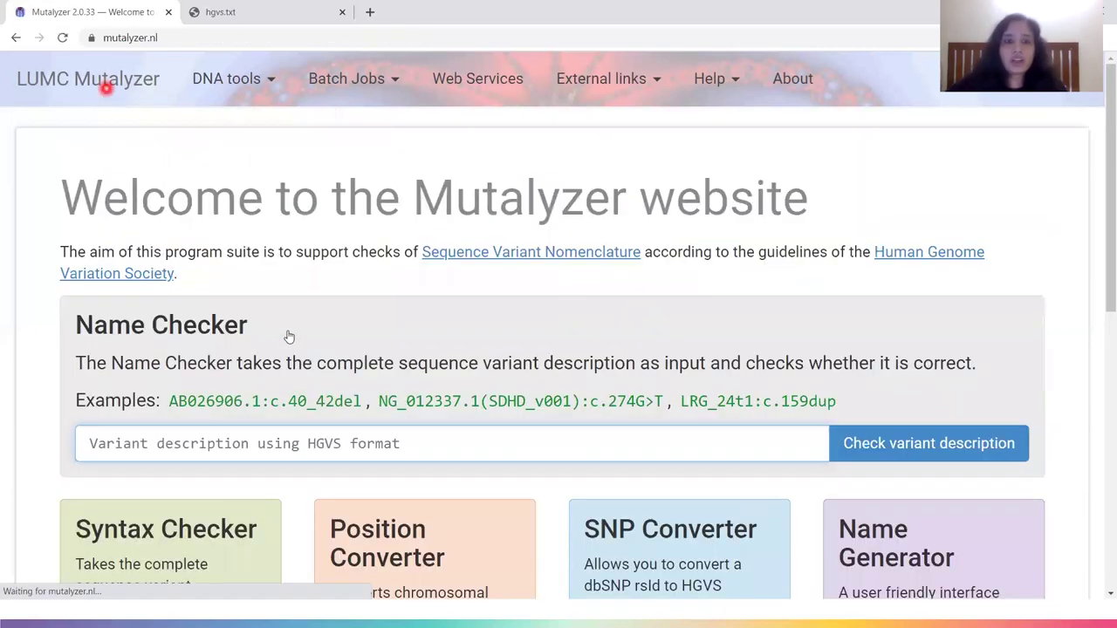
{"action": "scroll", "coordinate": [288, 334], "scroll_direction": "down", "scroll_amount": 2}
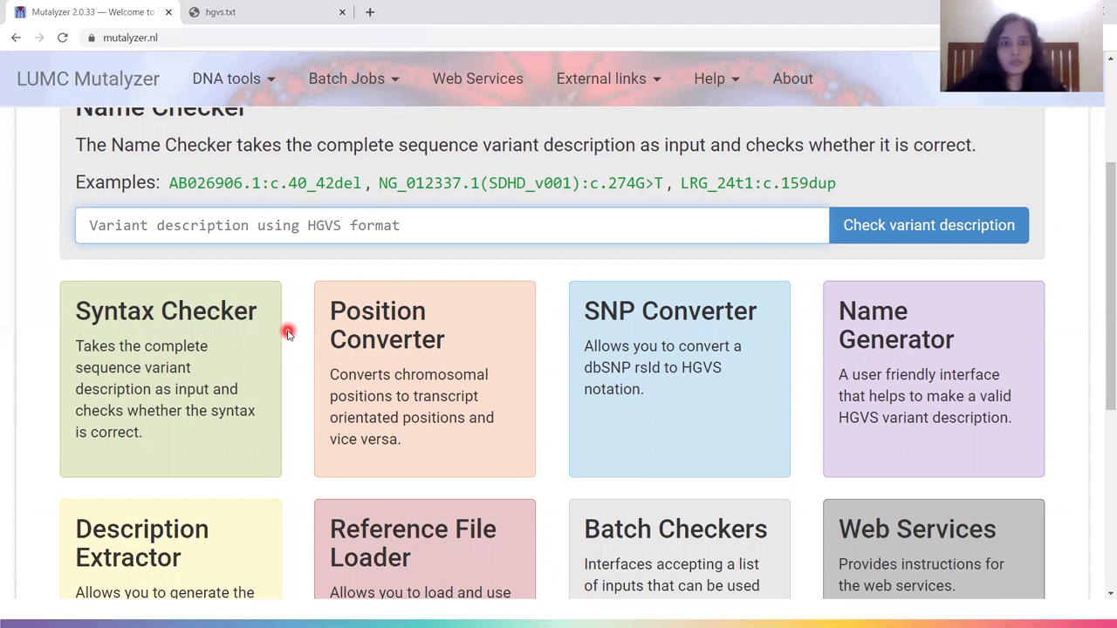
{"action": "scroll", "coordinate": [288, 333], "scroll_direction": "down", "scroll_amount": 1}
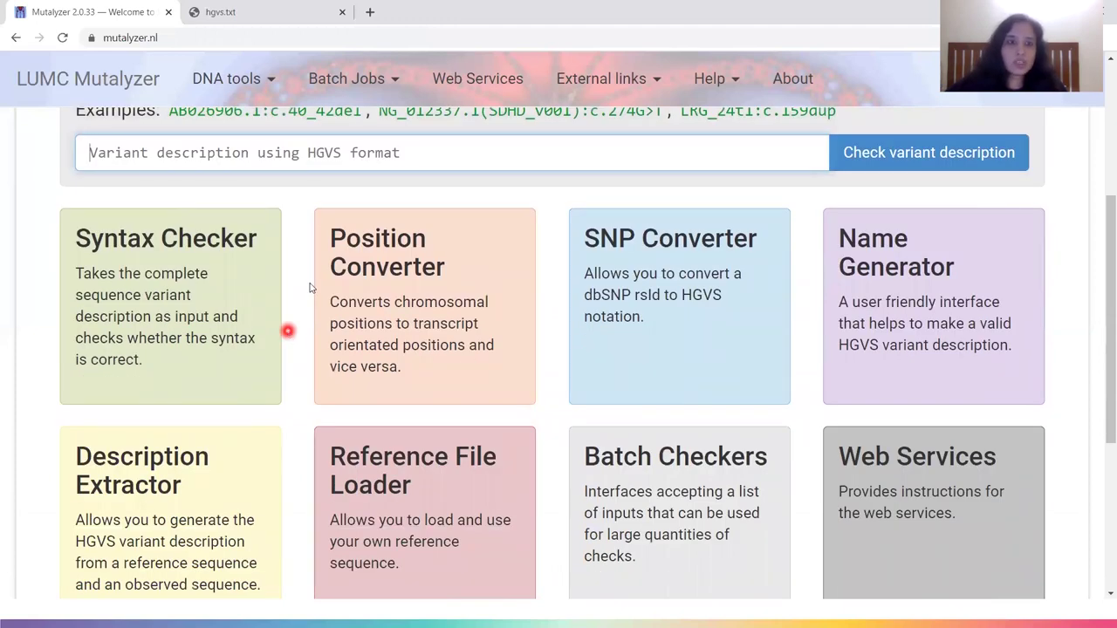
{"action": "left_click", "coordinate": [400, 308]}
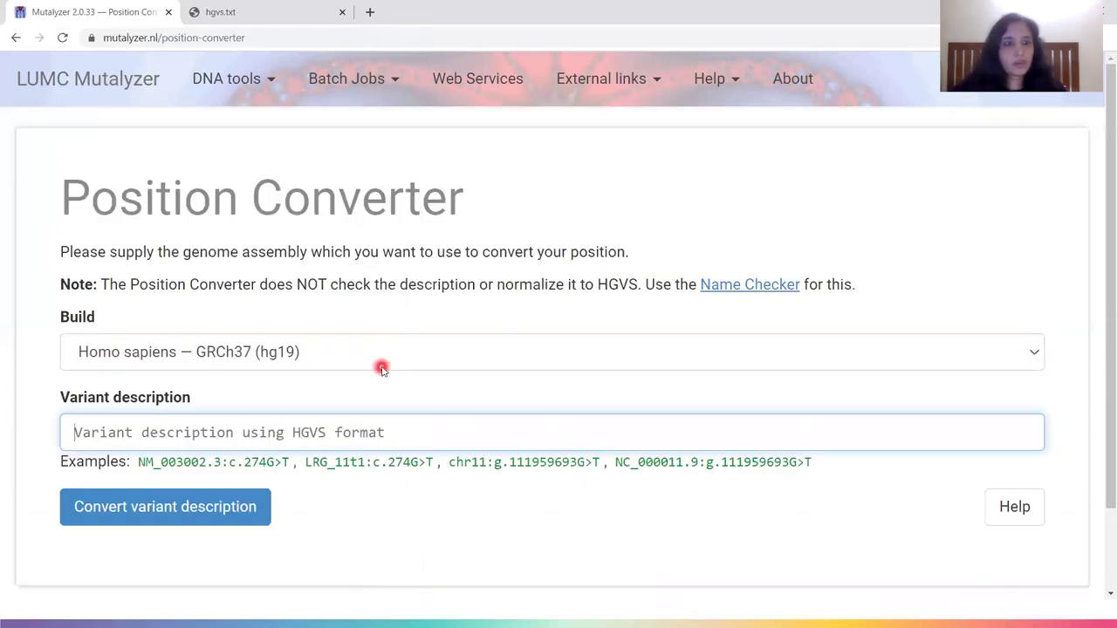
{"action": "scroll", "coordinate": [382, 368], "scroll_direction": "down", "scroll_amount": 2}
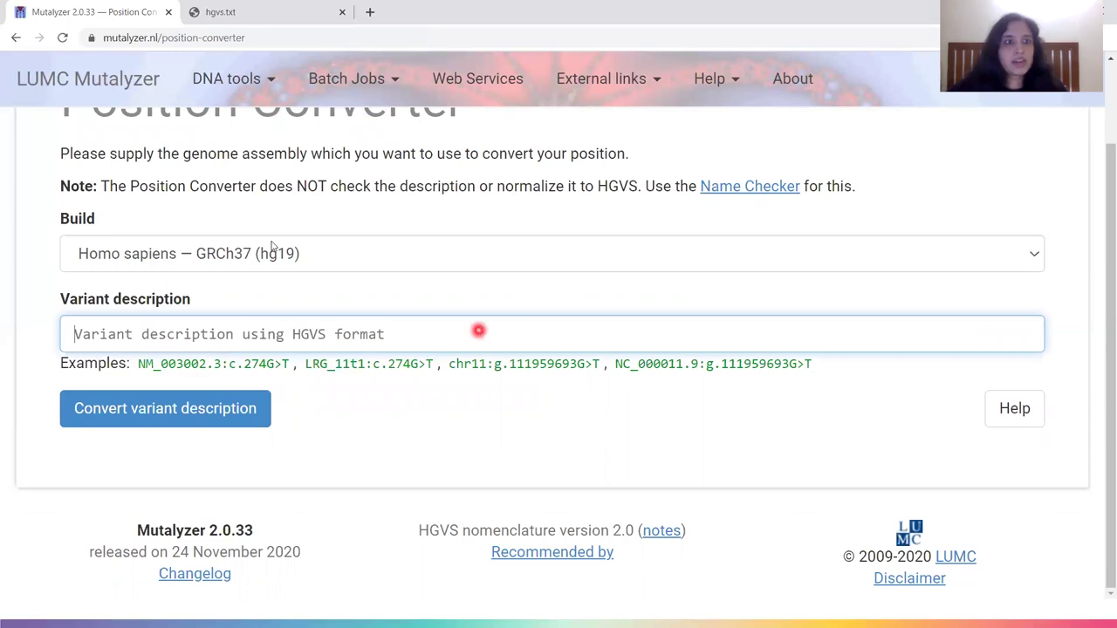
{"action": "scroll", "coordinate": [277, 236], "scroll_direction": "up", "scroll_amount": 1}
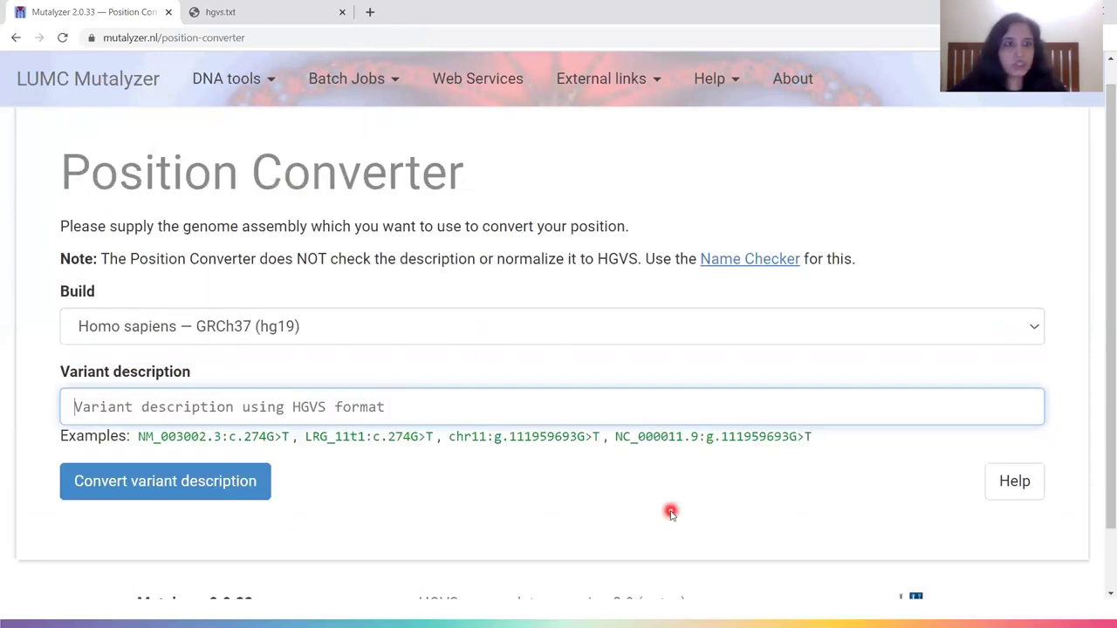
{"action": "scroll", "coordinate": [670, 513], "scroll_direction": "down", "scroll_amount": 1}
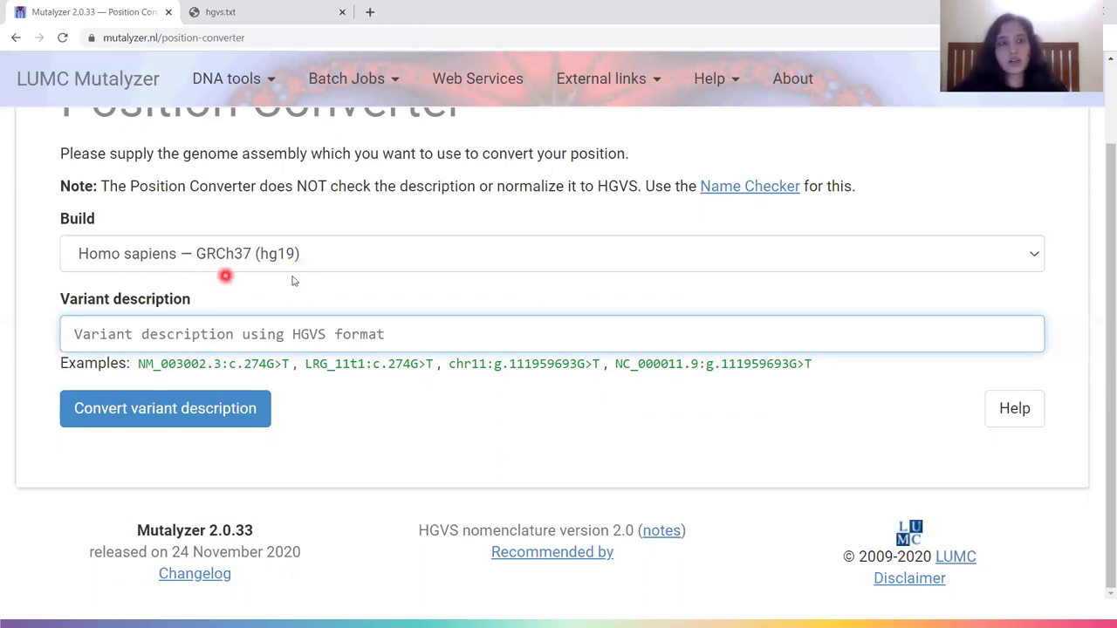
- Convert NM_007294.3:c.5516T>C on build GRCh37 (hg19) and review the chromosomal variant and the transcripts in the variant region
{"action": "left_click", "coordinate": [166, 333]}
{"action": "key", "text": "Down"}
{"action": "key", "text": "Return"}
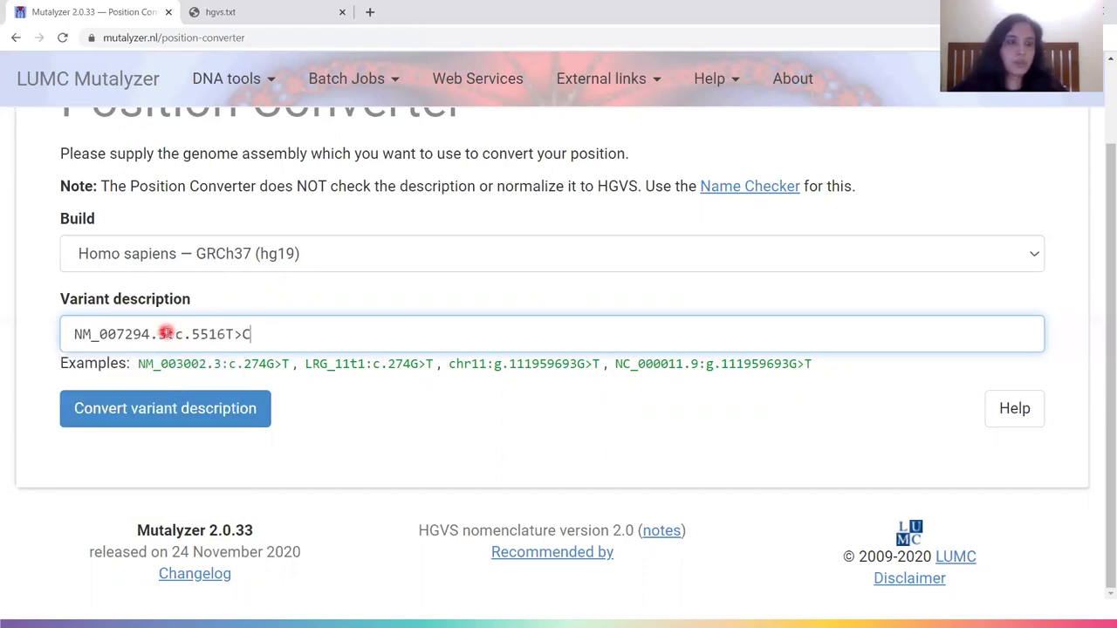
{"action": "left_click", "coordinate": [168, 406]}
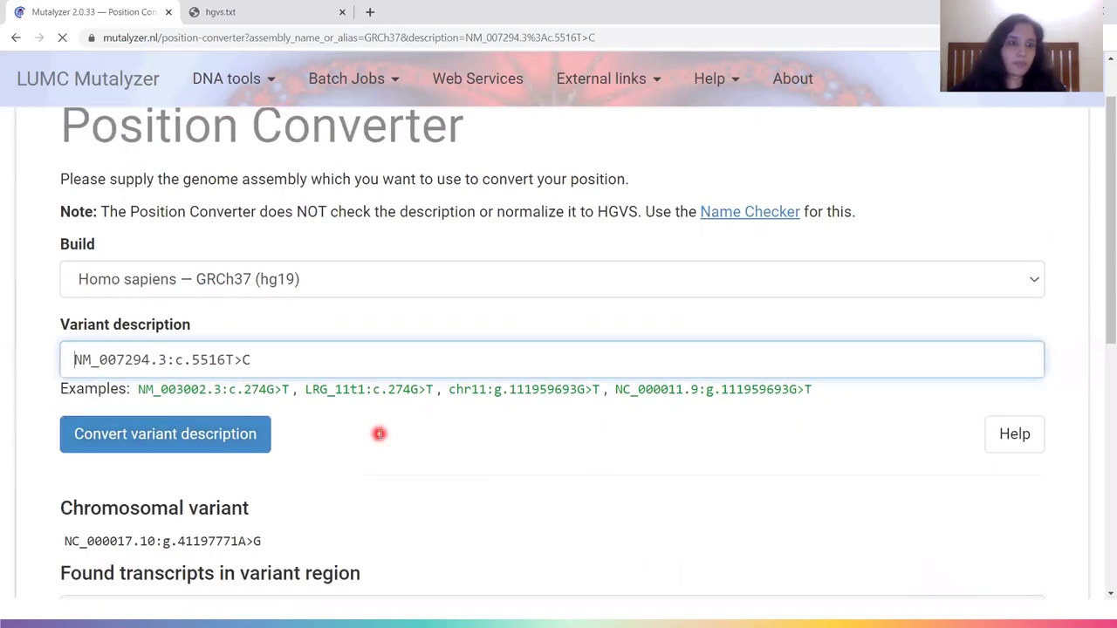
{"action": "scroll", "coordinate": [380, 436], "scroll_direction": "down", "scroll_amount": 2}
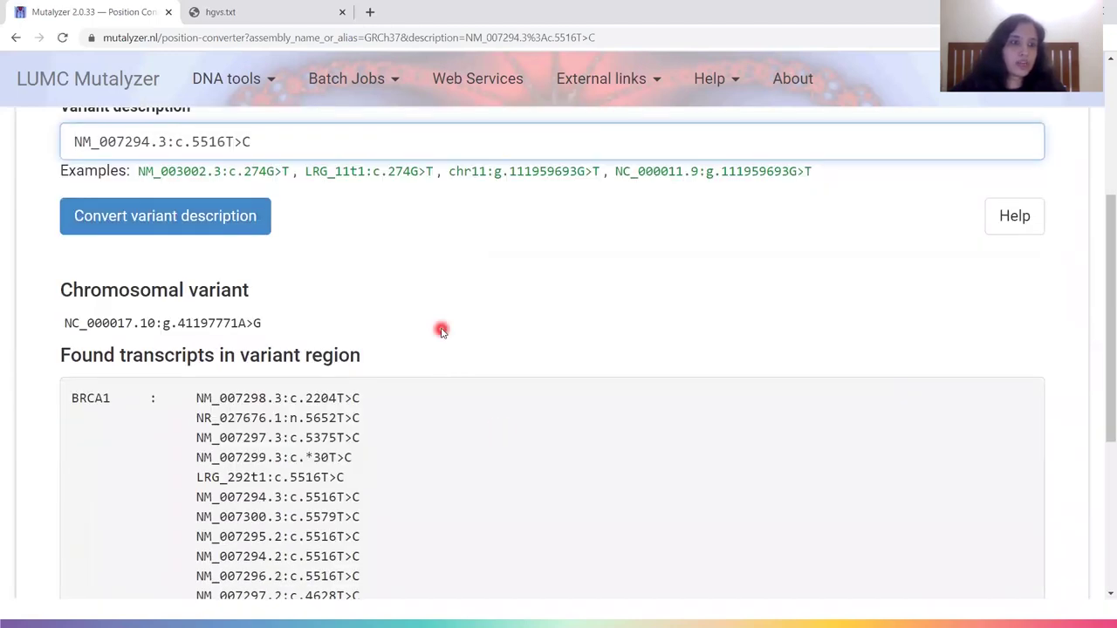
{"action": "scroll", "coordinate": [636, 398], "scroll_direction": "down", "scroll_amount": 2}
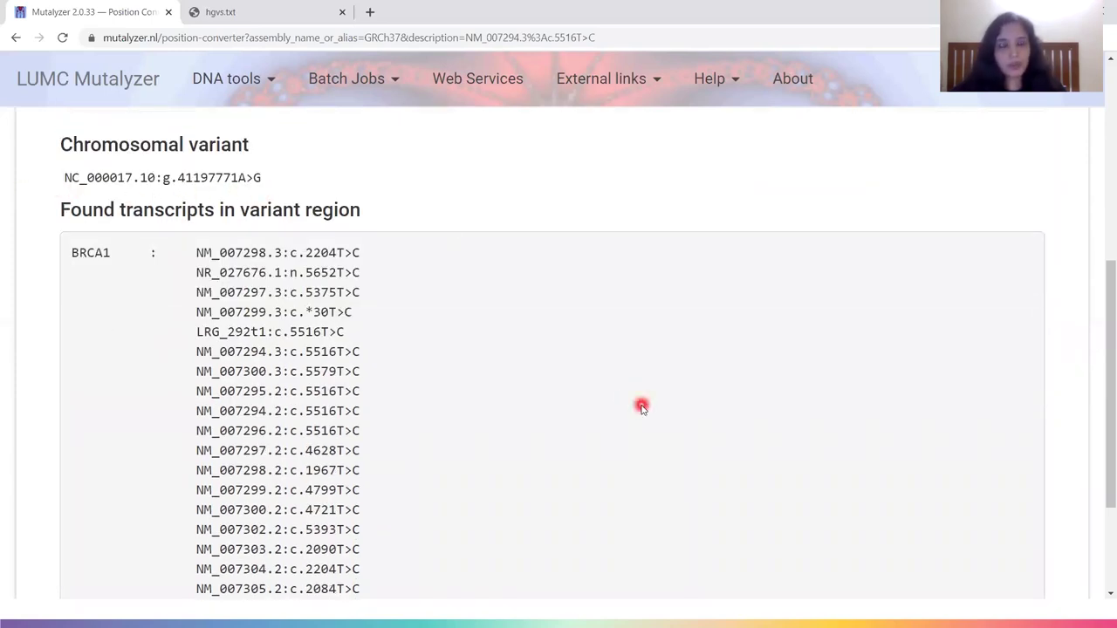
{"action": "scroll", "coordinate": [641, 407], "scroll_direction": "down", "scroll_amount": 1}
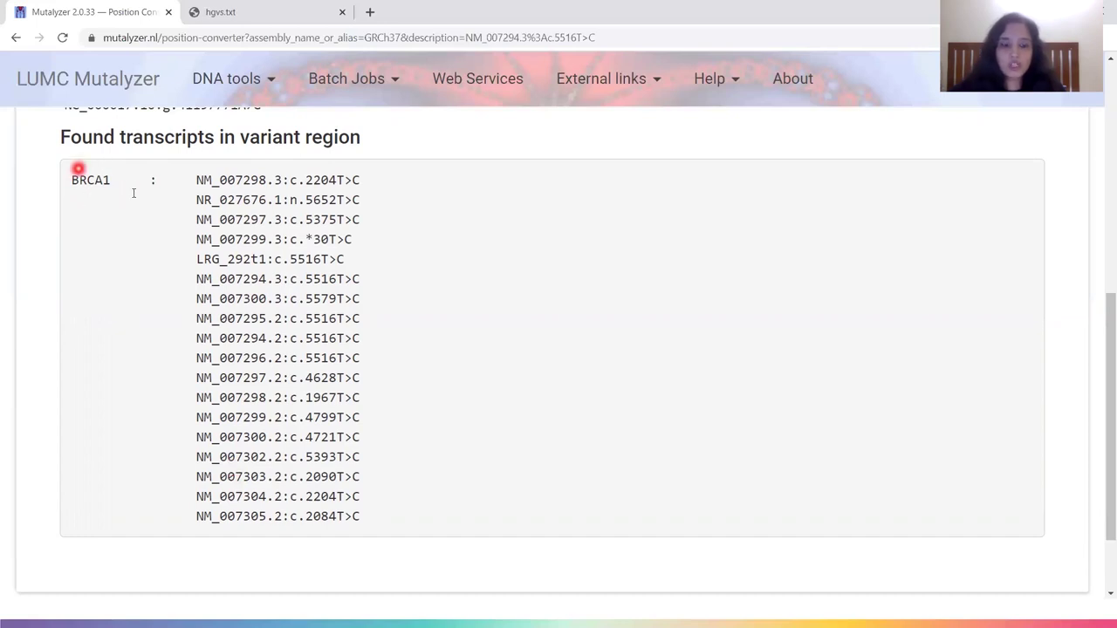
- Return to the Mutalyzer home page and copy the protein variant NP_009225.1:p.Leu1839Ser from the hgvs.txt page
{"action": "left_click", "coordinate": [89, 82]}
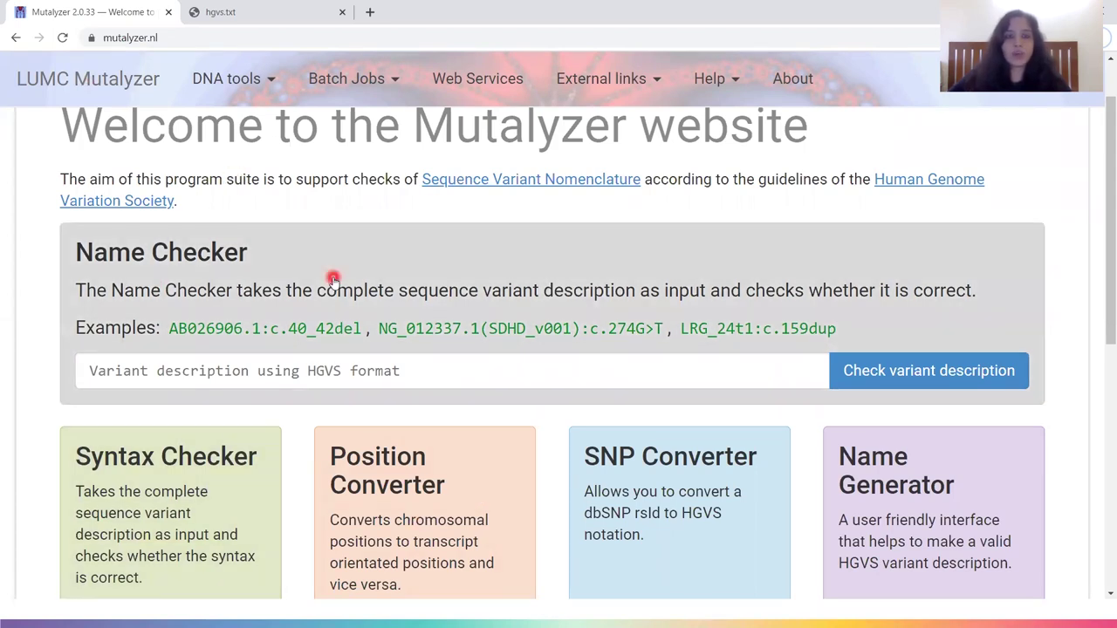
{"action": "scroll", "coordinate": [332, 279], "scroll_direction": "down", "scroll_amount": 1}
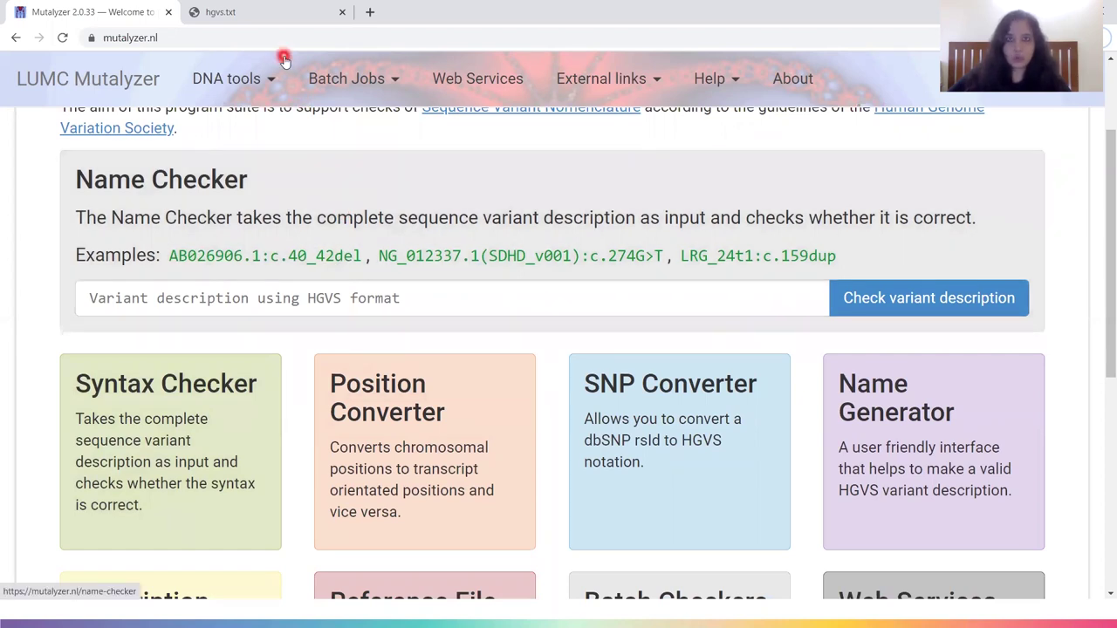
{"action": "left_click", "coordinate": [249, 18]}
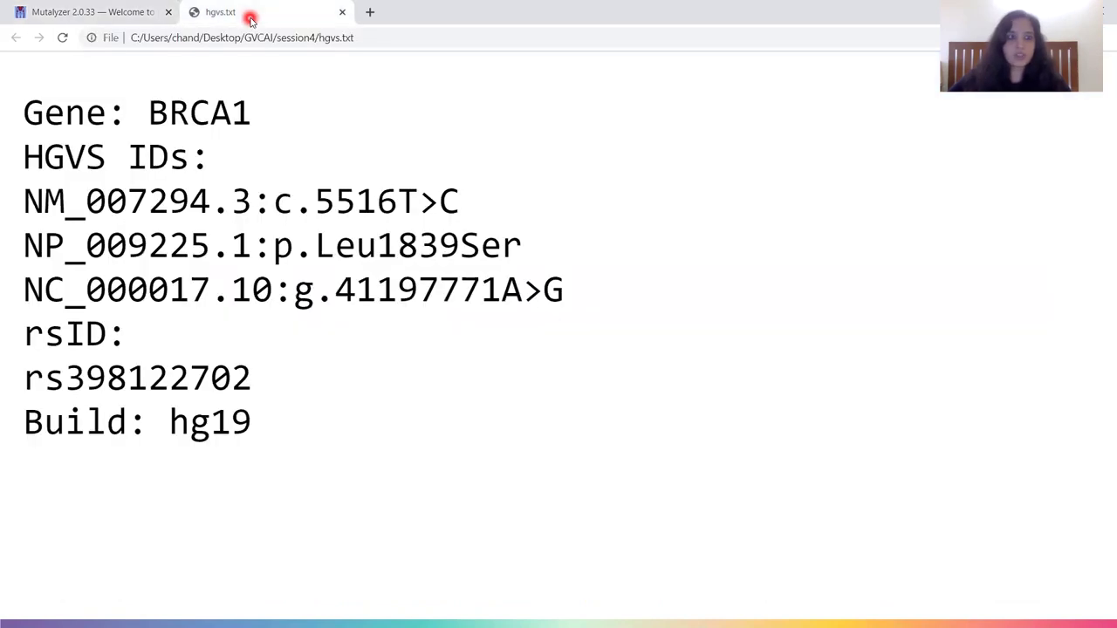
{"action": "left_click_drag", "start_coordinate": [313, 247], "coordinate": [283, 247]}
{"action": "triple_click", "coordinate": [283, 247]}
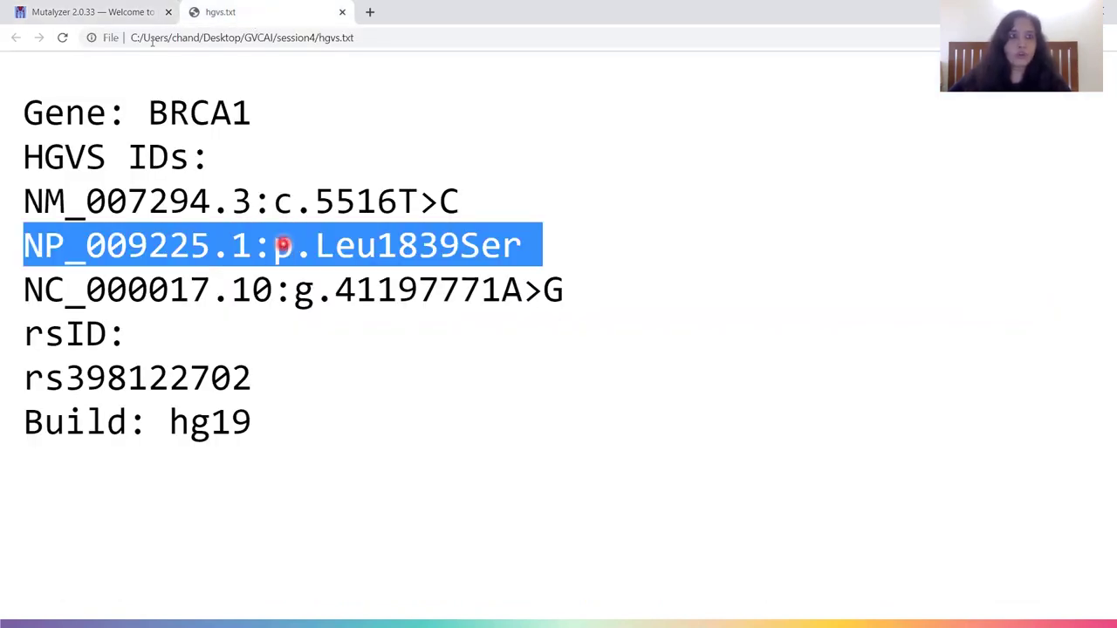
{"action": "left_click", "coordinate": [105, 18]}
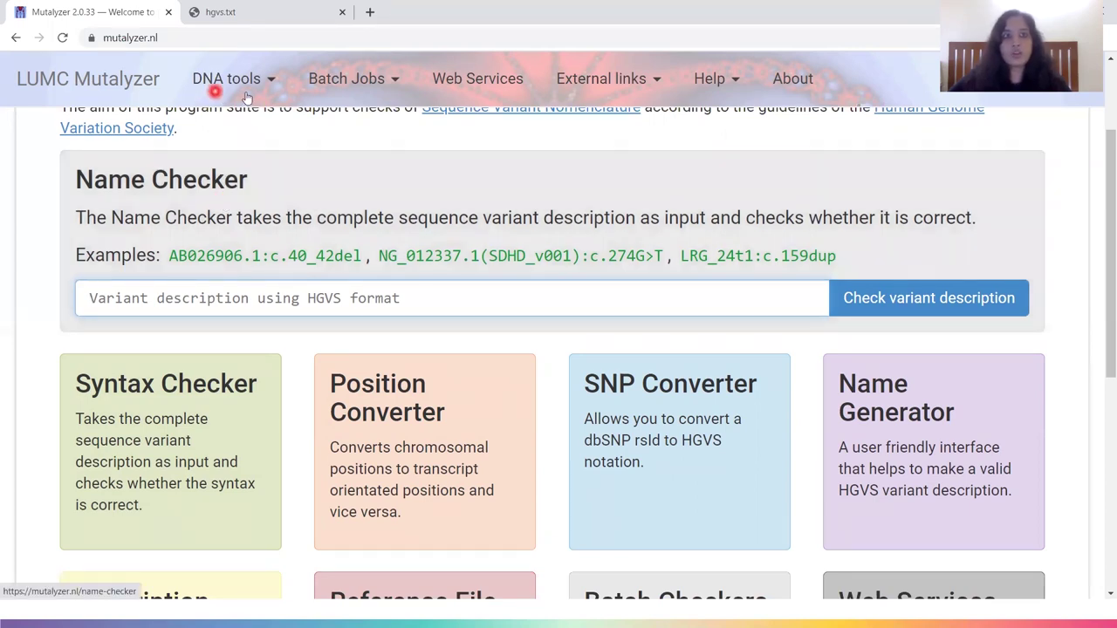
- Open the Back Translator, back translate NP_009225.1:p.Leu1839Ser and review the possible variants
{"action": "left_click", "coordinate": [234, 83]}
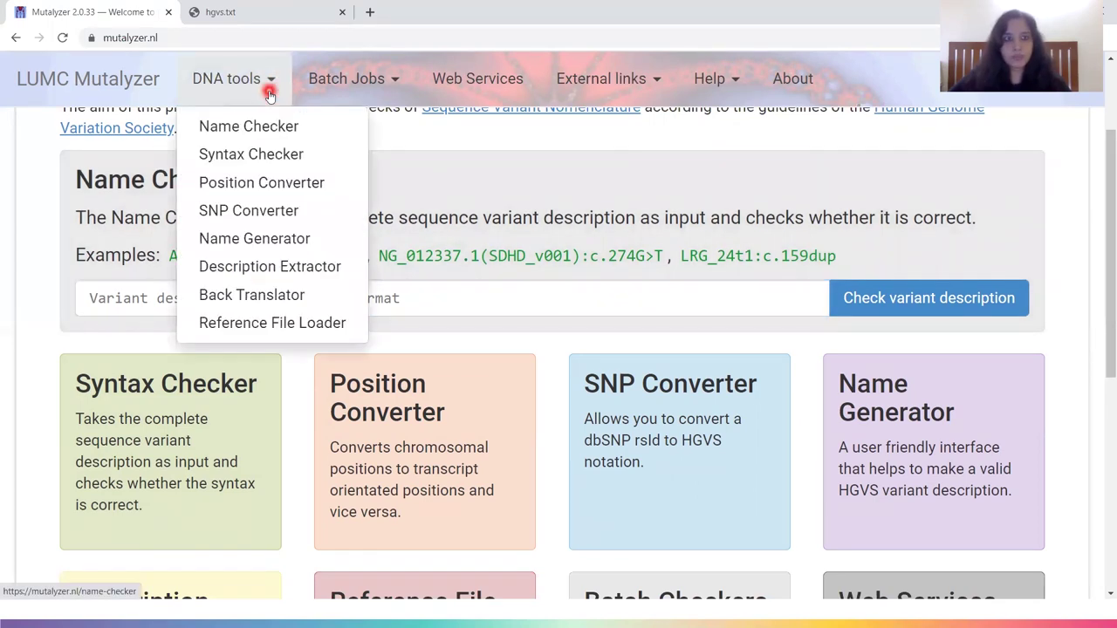
{"action": "left_click", "coordinate": [270, 298]}
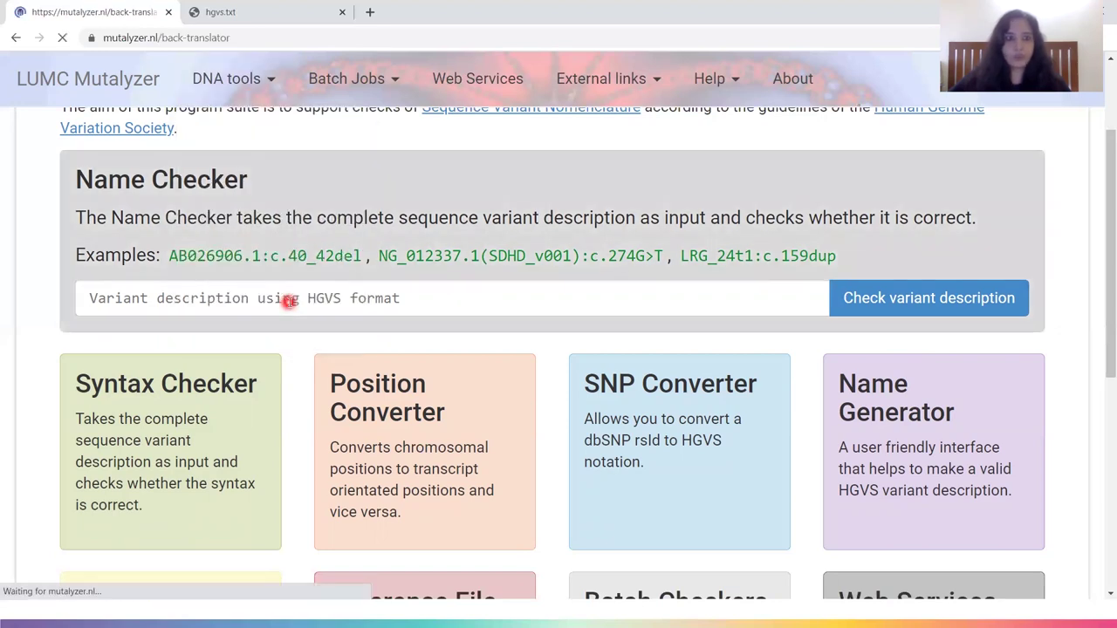
{"action": "scroll", "coordinate": [288, 302], "scroll_direction": "down", "scroll_amount": 3}
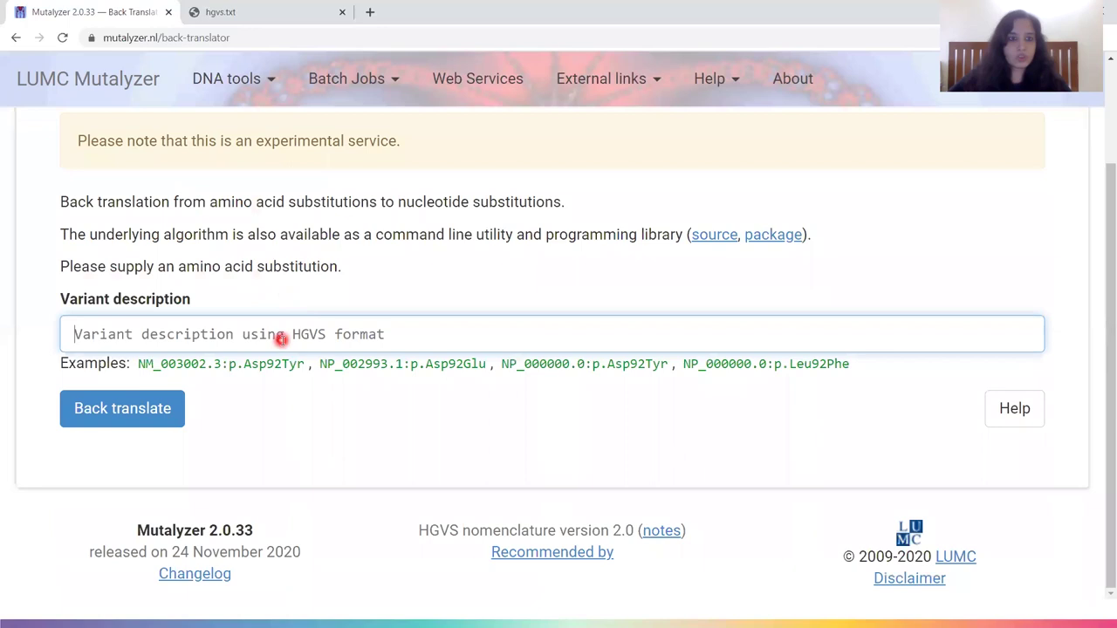
{"action": "left_click", "coordinate": [284, 336]}
{"action": "left_click", "coordinate": [174, 393]}
{"action": "left_click", "coordinate": [122, 406]}
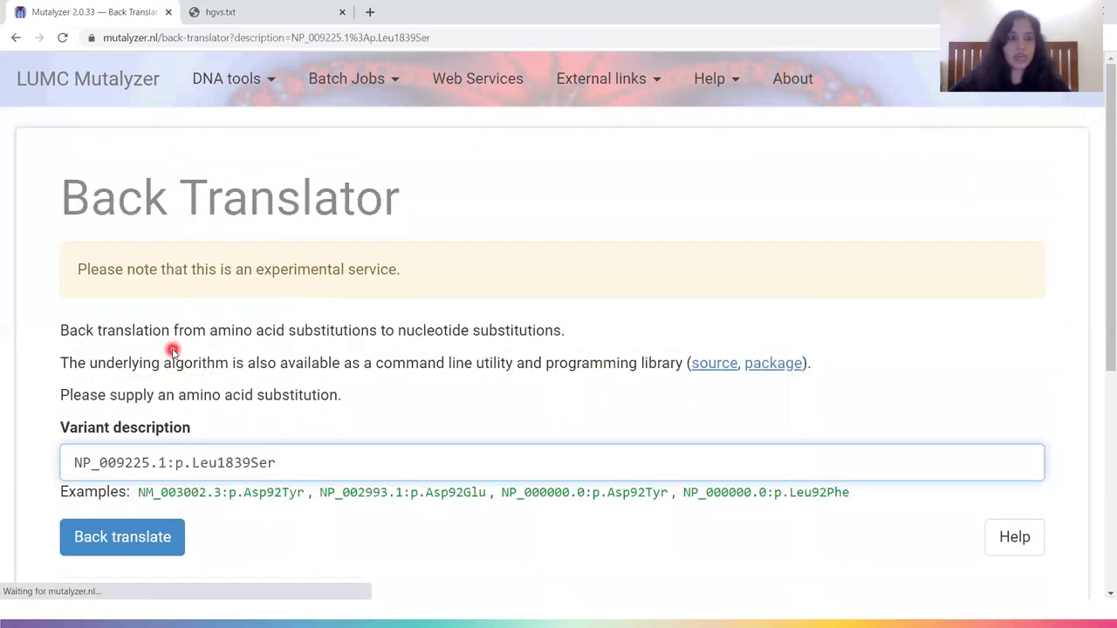
{"action": "scroll", "coordinate": [172, 351], "scroll_direction": "down", "scroll_amount": 5}
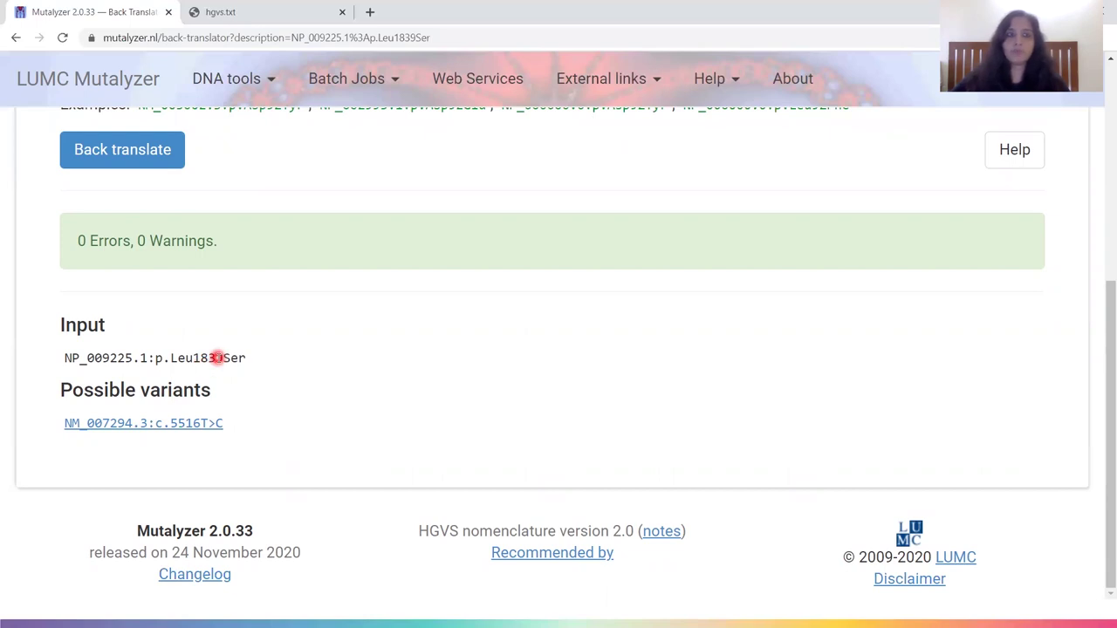
- Copy the rsID rs398122702 from the hgvs.txt page and go back to Mutalyzer
{"action": "left_click", "coordinate": [260, 18]}
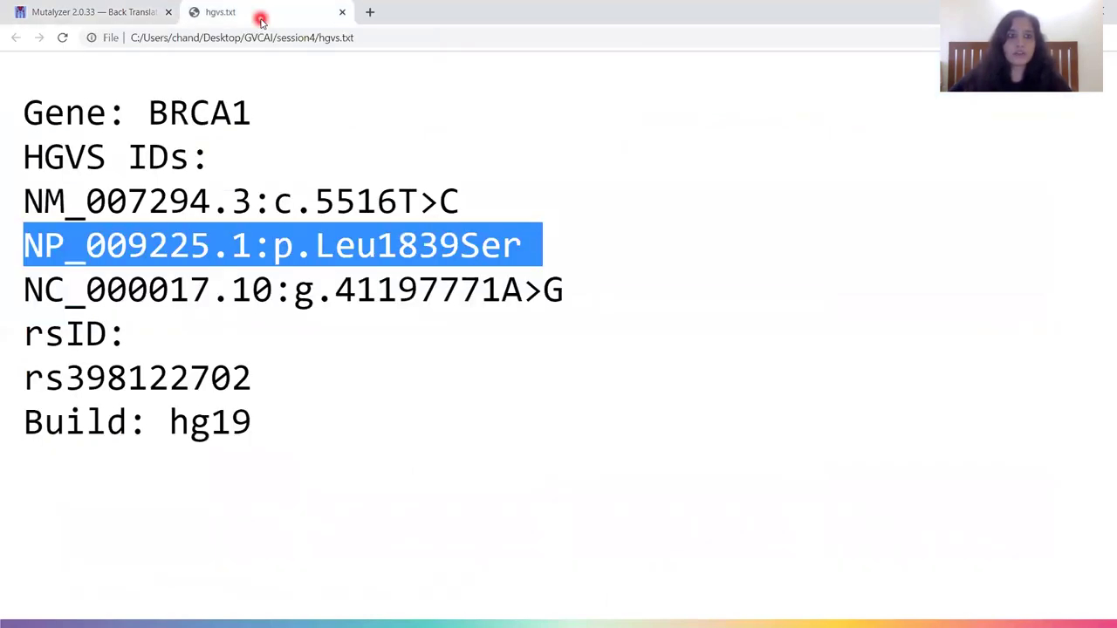
{"action": "double_click", "coordinate": [151, 370]}
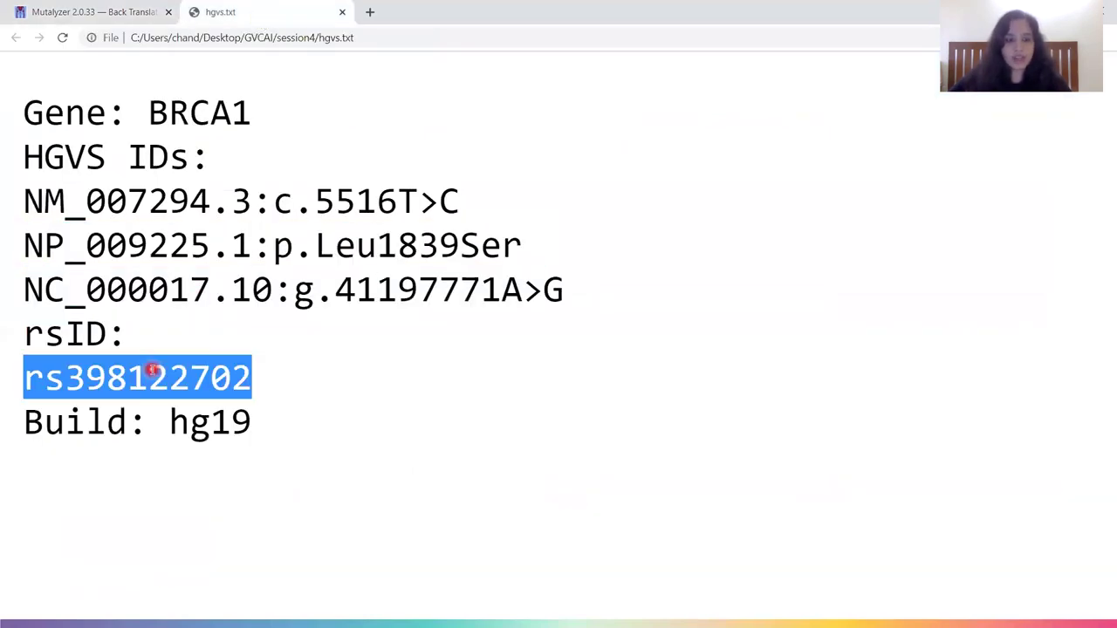
{"action": "left_click", "coordinate": [110, 14]}
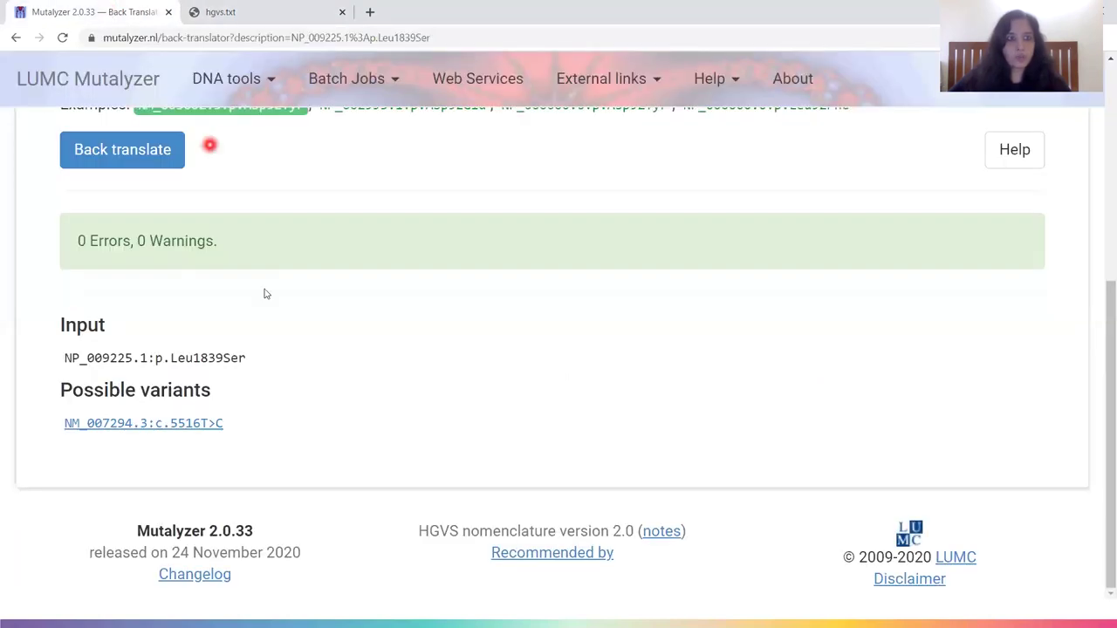
- Return to the home page, open the SNP Converter and convert rs398122702 to HGVS notation
{"action": "left_click", "coordinate": [126, 94]}
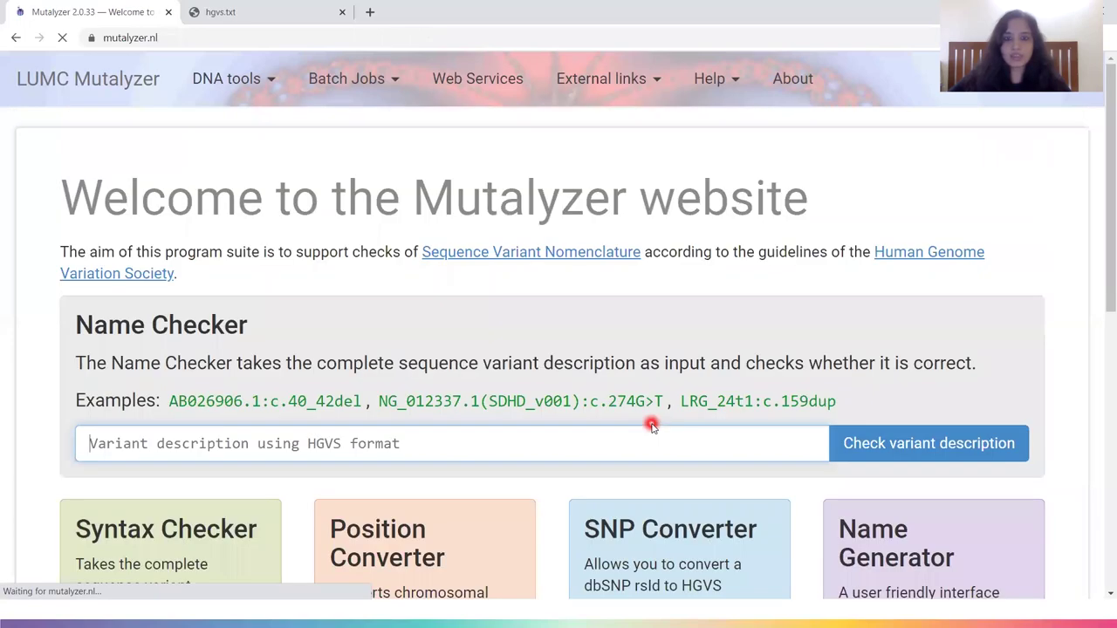
{"action": "scroll", "coordinate": [651, 425], "scroll_direction": "down", "scroll_amount": 3}
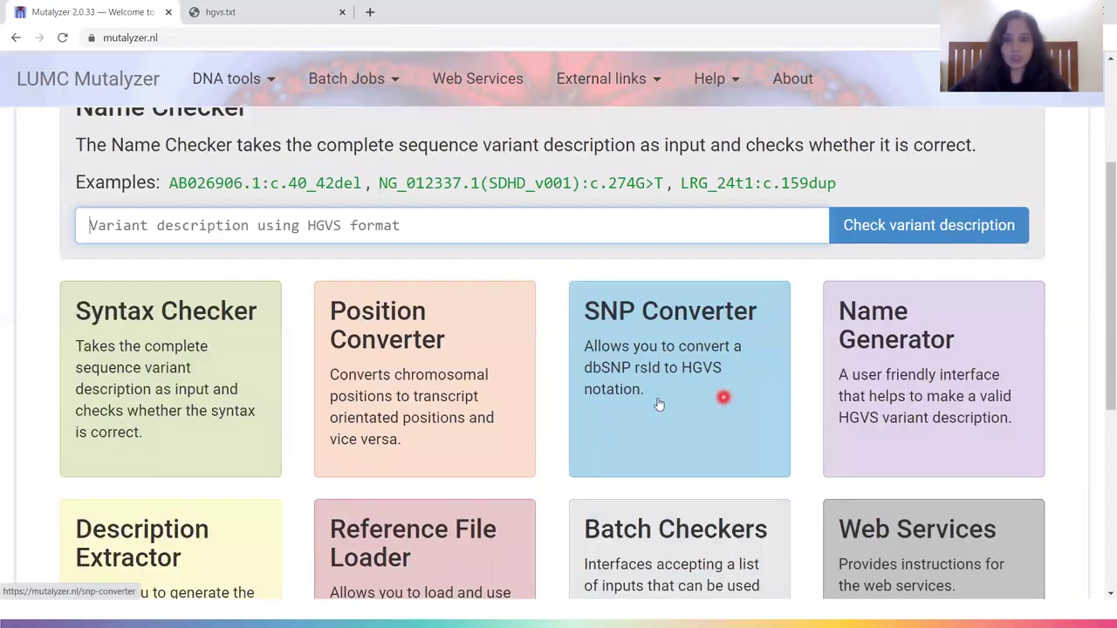
{"action": "left_click", "coordinate": [667, 390]}
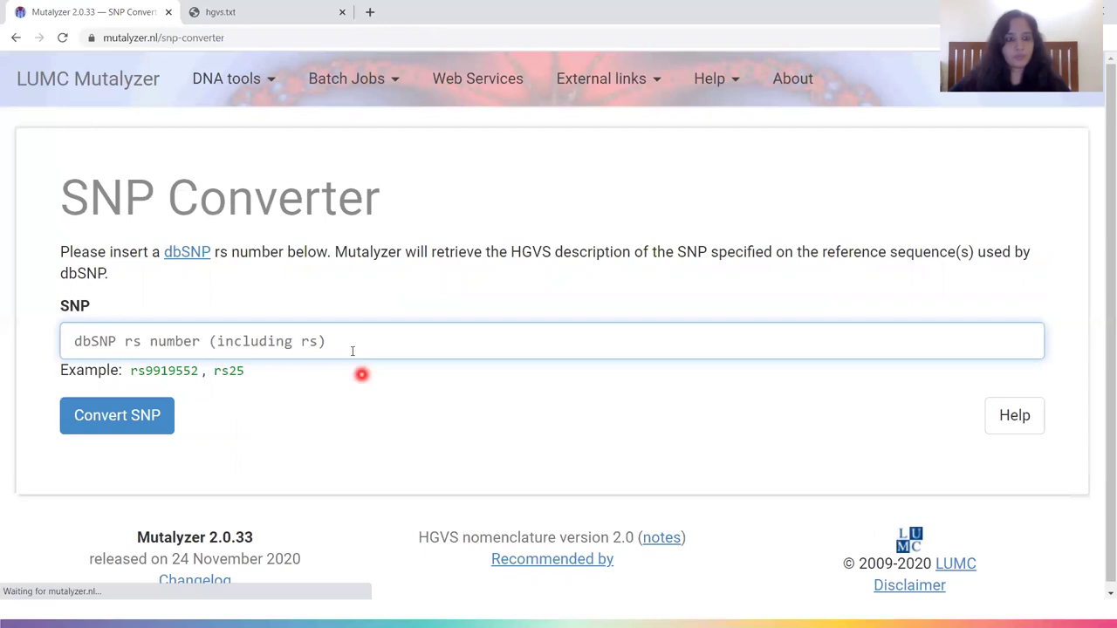
{"action": "left_click", "coordinate": [351, 350]}
{"action": "left_click", "coordinate": [94, 379]}
{"action": "left_click", "coordinate": [133, 412]}
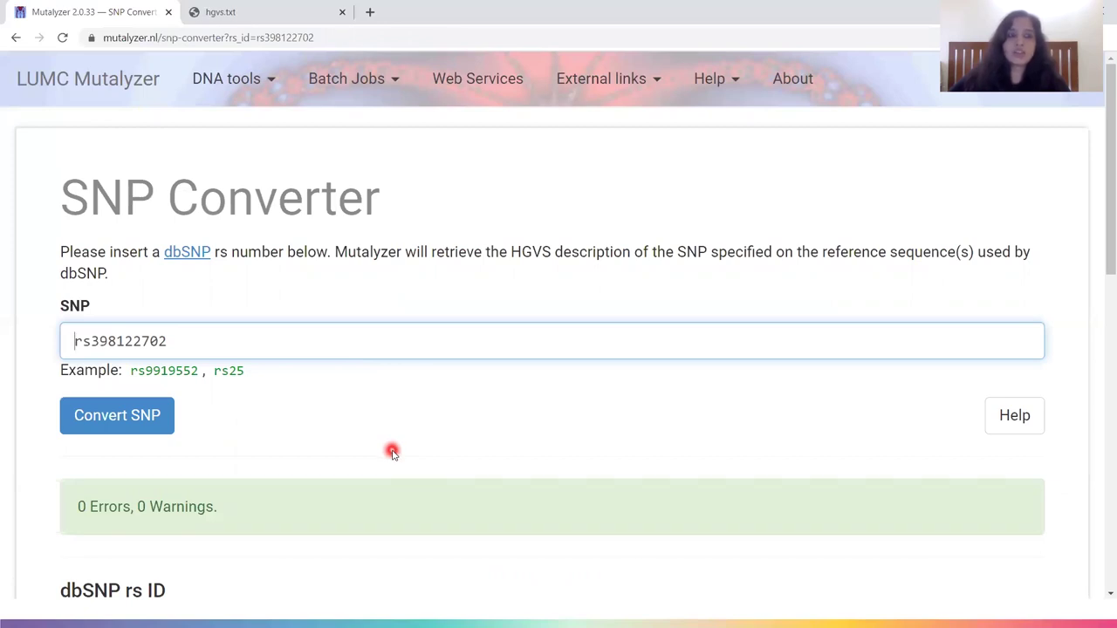
- Examine the genomic HGVS descriptions, highlighting NC_000017.11:g.43045754A>G, NC_000017.10:g.41197771A>G and NG_005905.2:g.172230T>C in turn
{"action": "scroll", "coordinate": [392, 452], "scroll_direction": "down", "scroll_amount": 2}
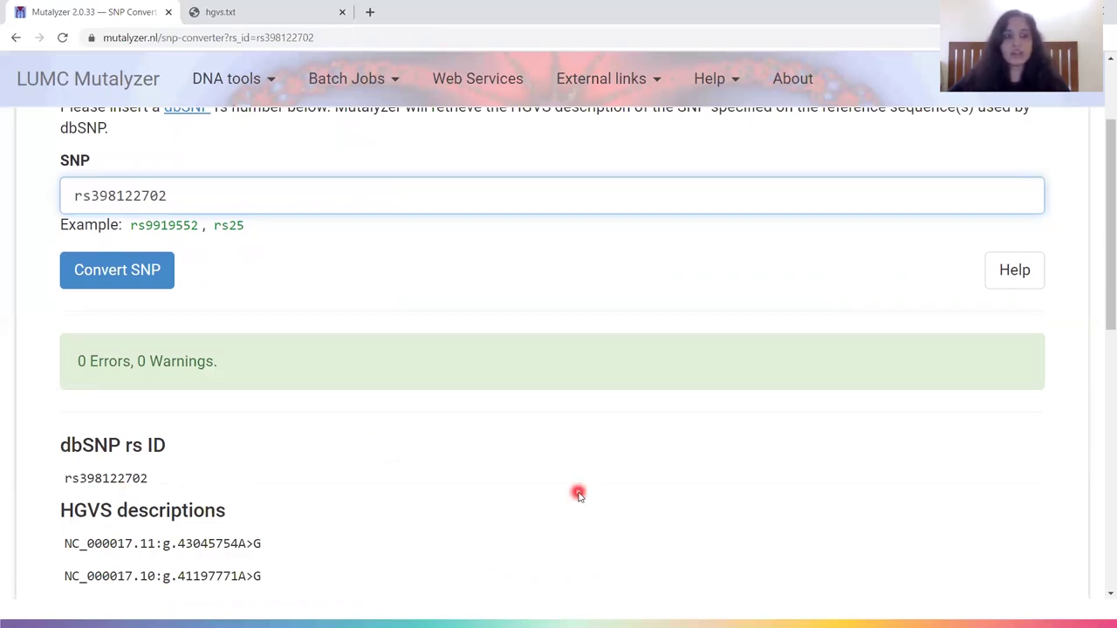
{"action": "scroll", "coordinate": [578, 493], "scroll_direction": "down", "scroll_amount": 1}
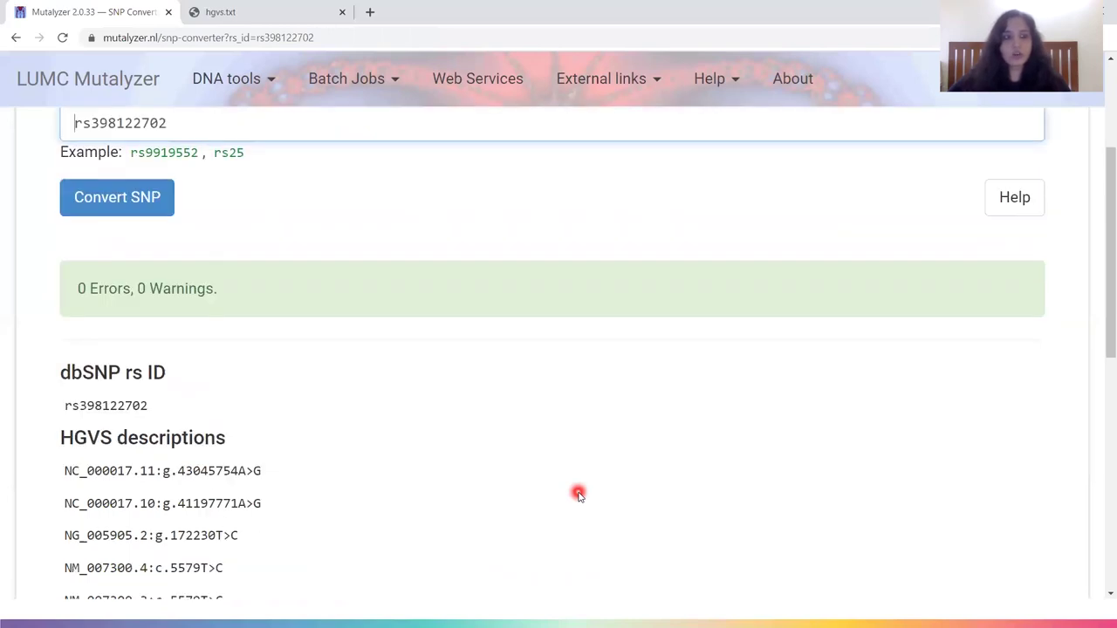
{"action": "scroll", "coordinate": [578, 494], "scroll_direction": "down", "scroll_amount": 1}
{"action": "scroll", "coordinate": [578, 494], "scroll_direction": "down", "scroll_amount": 2}
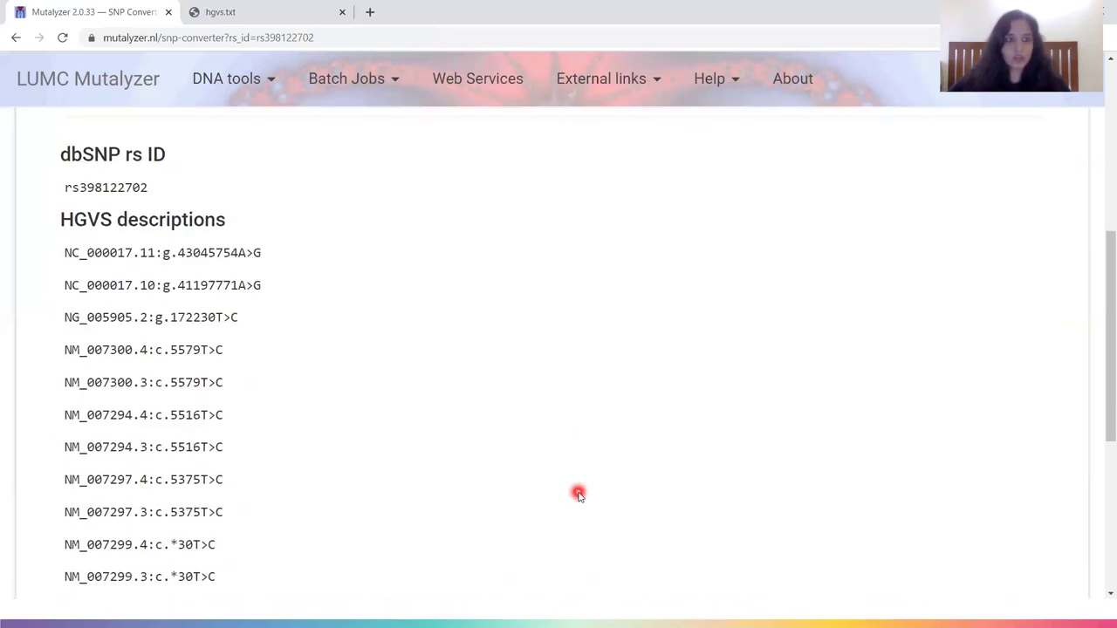
{"action": "scroll", "coordinate": [578, 494], "scroll_direction": "down", "scroll_amount": 1}
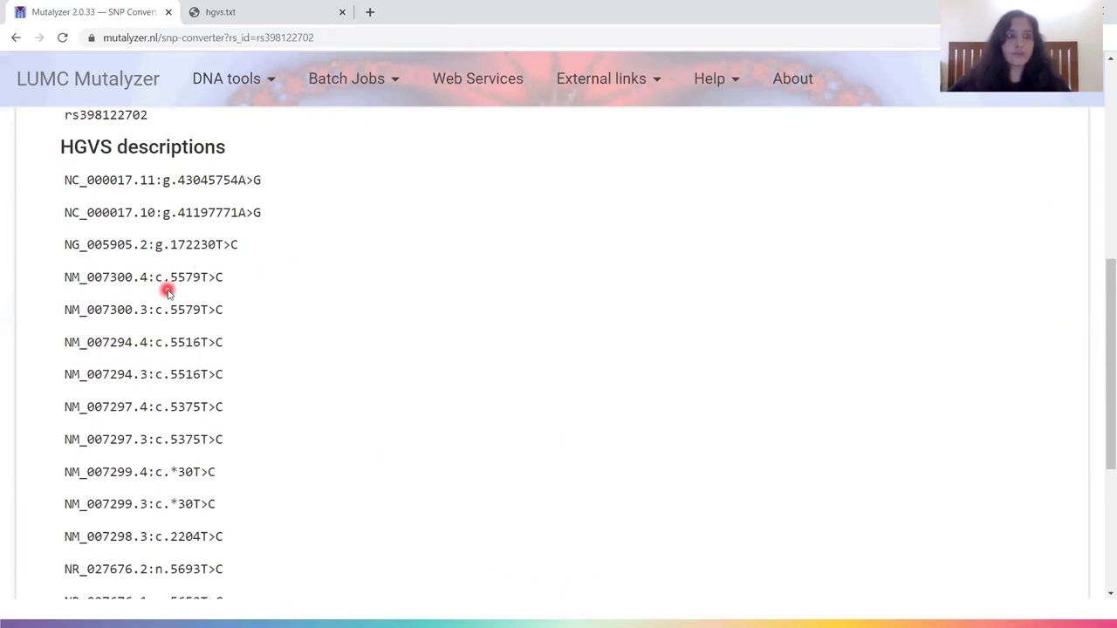
{"action": "left_click_drag", "start_coordinate": [54, 180], "coordinate": [277, 179]}
{"action": "left_click_drag", "start_coordinate": [54, 214], "coordinate": [288, 222]}
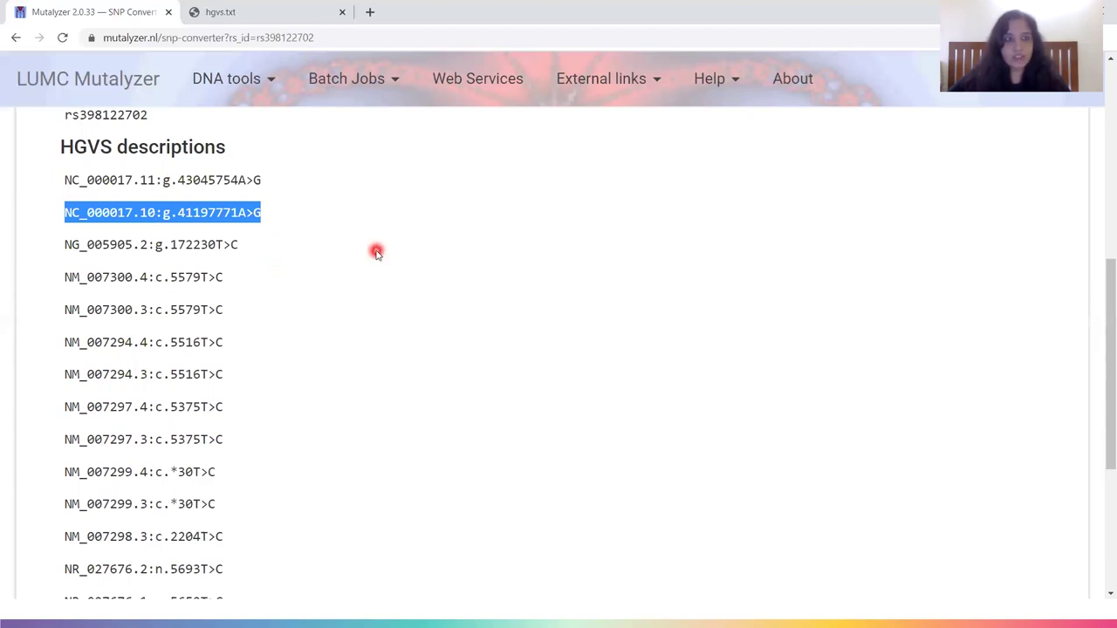
{"action": "scroll", "coordinate": [376, 250], "scroll_direction": "down", "scroll_amount": 1}
{"action": "left_click_drag", "start_coordinate": [63, 174], "coordinate": [251, 173]}
- Examine the transcript and protein HGVS descriptions and highlight NM_007294.3:c.5516T>C
{"action": "scroll", "coordinate": [262, 227], "scroll_direction": "down", "scroll_amount": 1}
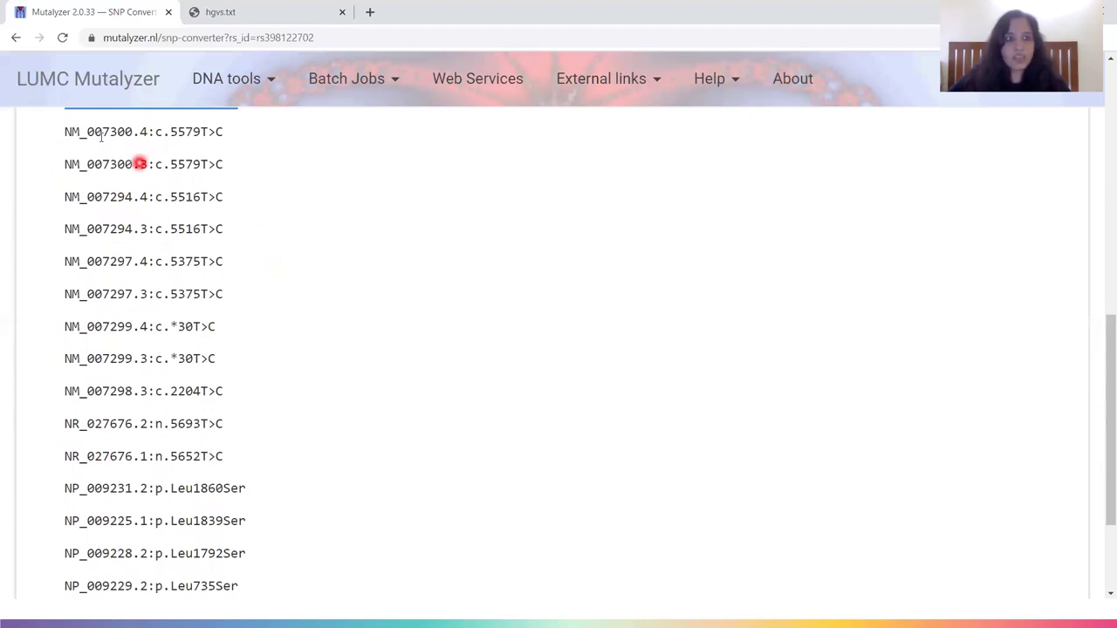
{"action": "scroll", "coordinate": [104, 358], "scroll_direction": "down", "scroll_amount": 1}
{"action": "scroll", "coordinate": [122, 331], "scroll_direction": "down", "scroll_amount": 1}
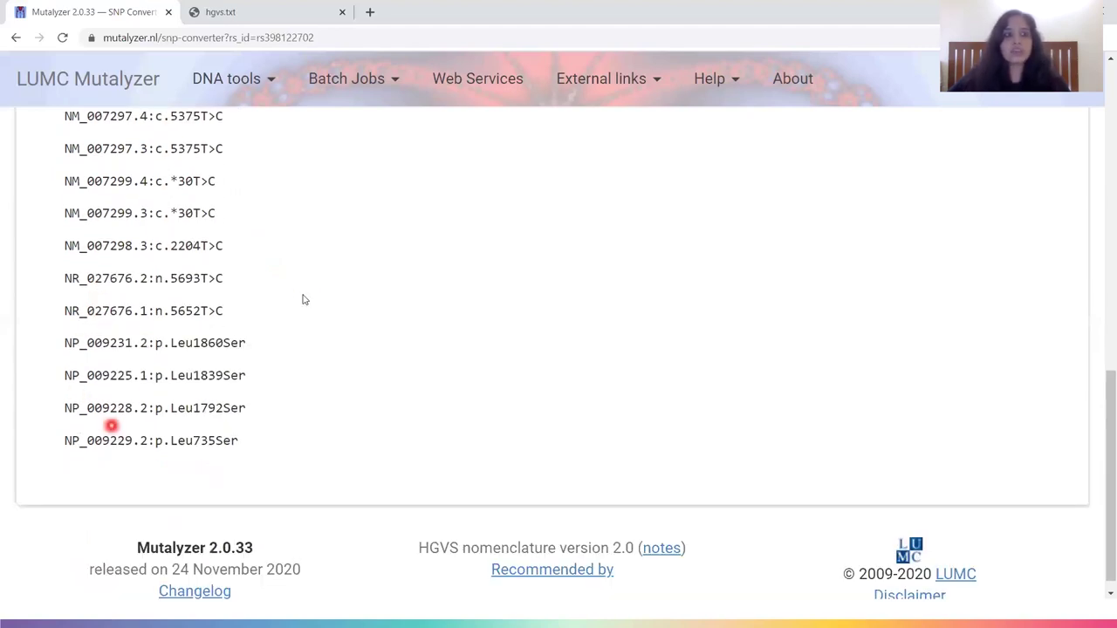
{"action": "scroll", "coordinate": [303, 297], "scroll_direction": "up", "scroll_amount": 1}
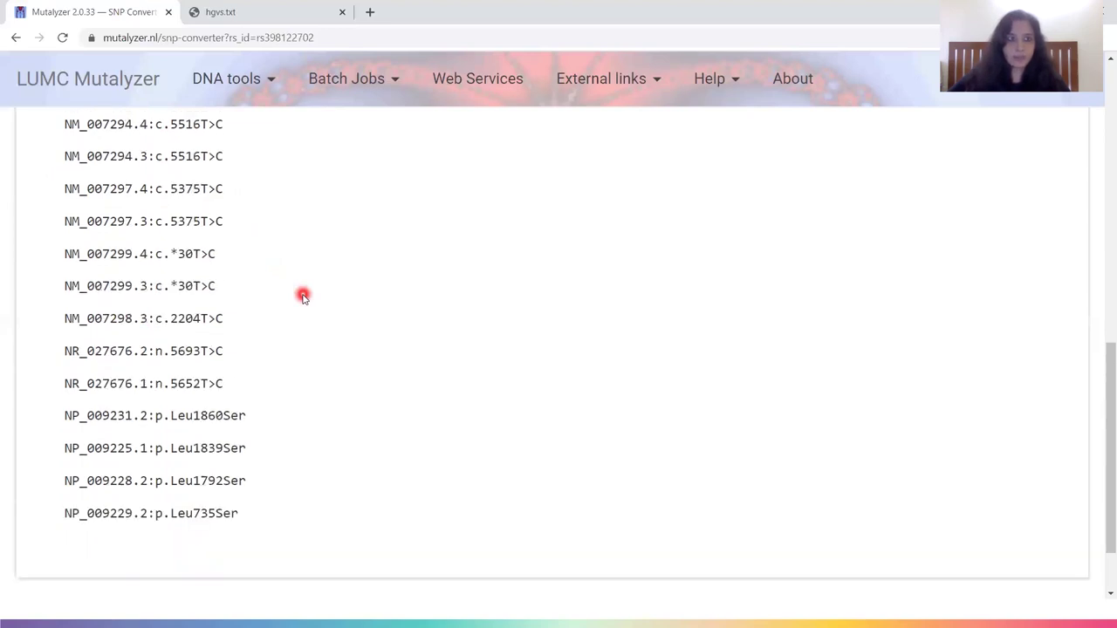
{"action": "scroll", "coordinate": [303, 297], "scroll_direction": "up", "scroll_amount": 1}
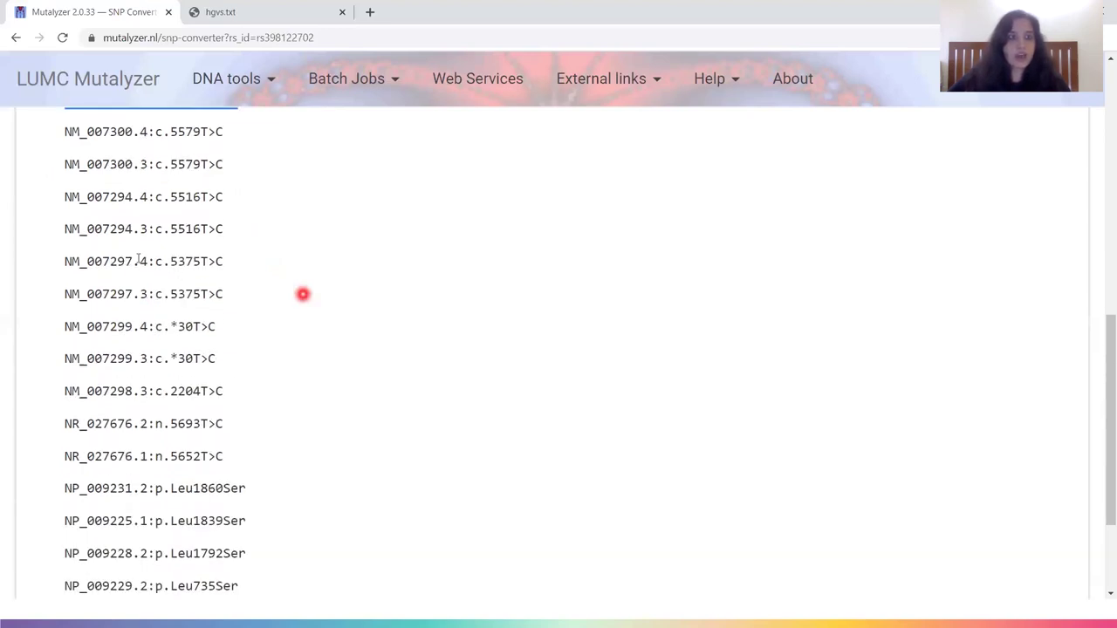
{"action": "mouse_move", "coordinate": [63, 232]}
{"action": "left_mouse_down"}
{"action": "mouse_move", "coordinate": [236, 239]}
{"action": "mouse_move", "coordinate": [218, 246]}
{"action": "left_mouse_up"}
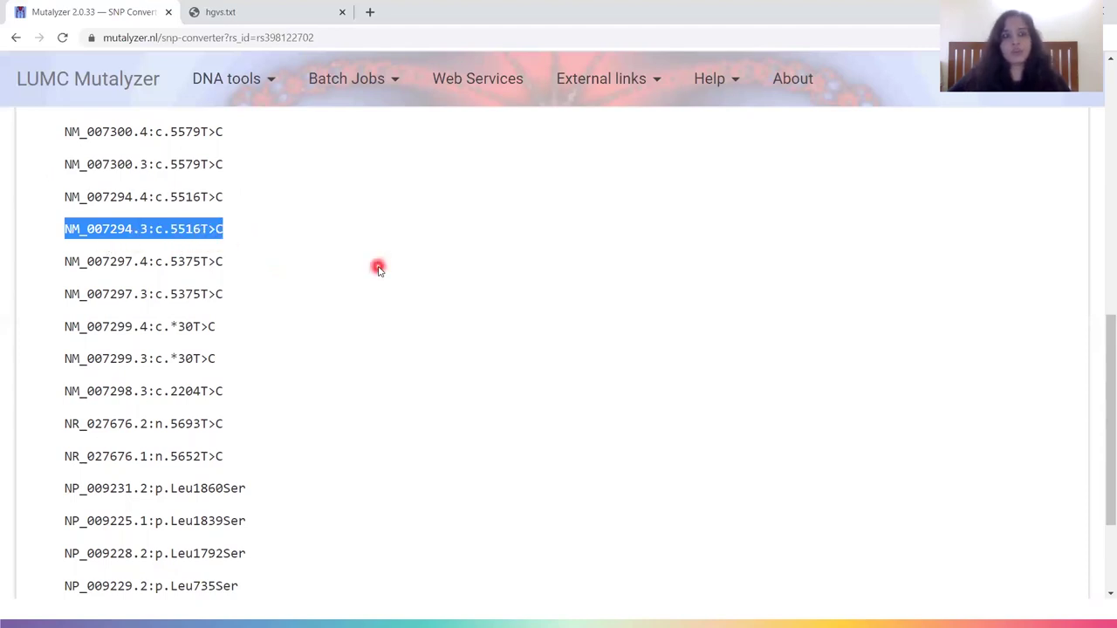
{"action": "scroll", "coordinate": [378, 268], "scroll_direction": "up", "scroll_amount": 1}
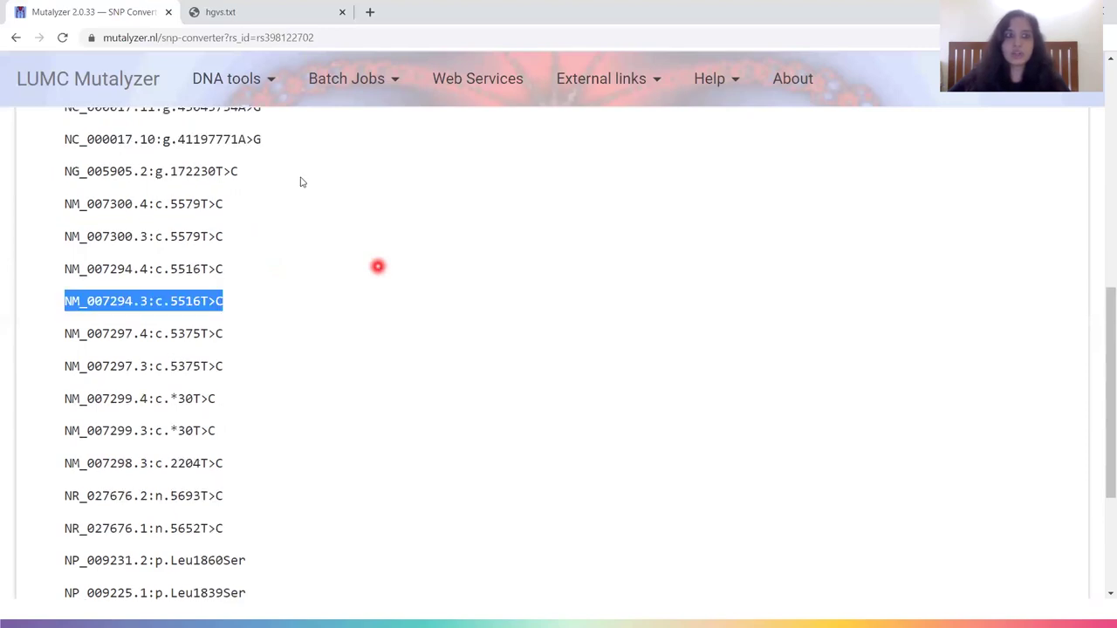
- Return to the home page and review the overview of available tools
{"action": "left_click", "coordinate": [103, 91]}
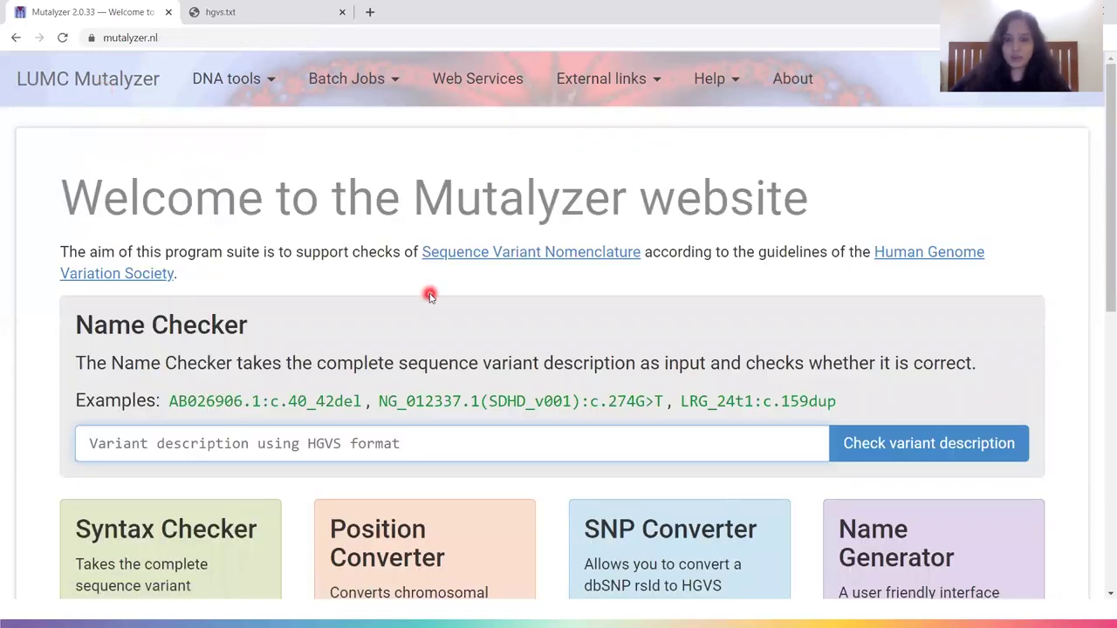
{"action": "scroll", "coordinate": [430, 295], "scroll_direction": "down", "scroll_amount": 3}
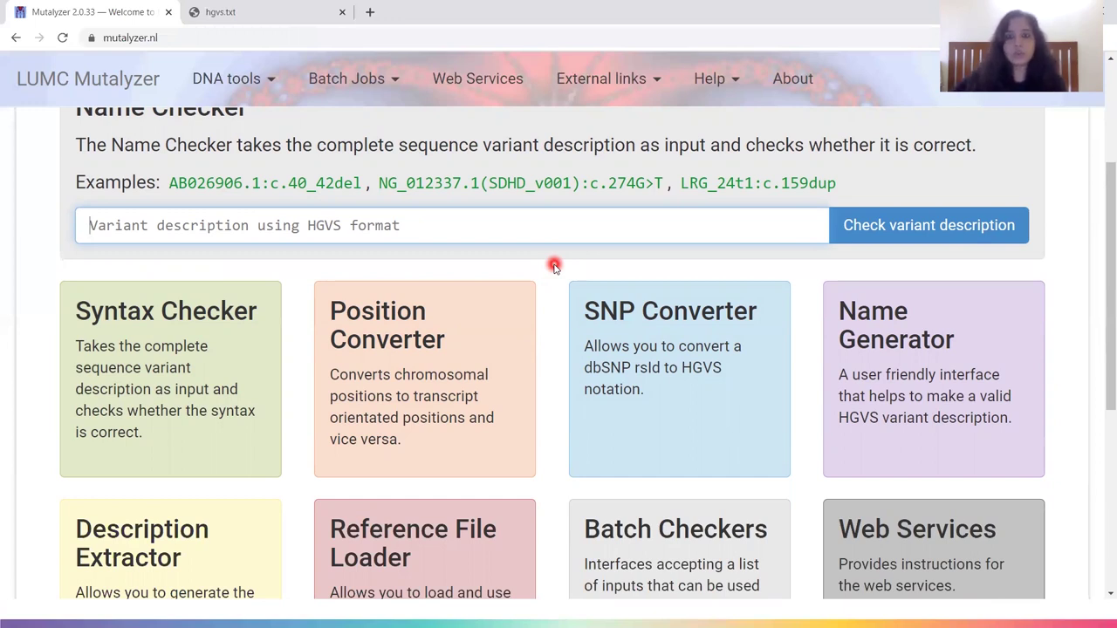
{"action": "scroll", "coordinate": [554, 266], "scroll_direction": "down", "scroll_amount": 1}
{"action": "scroll", "coordinate": [554, 266], "scroll_direction": "down", "scroll_amount": 1}
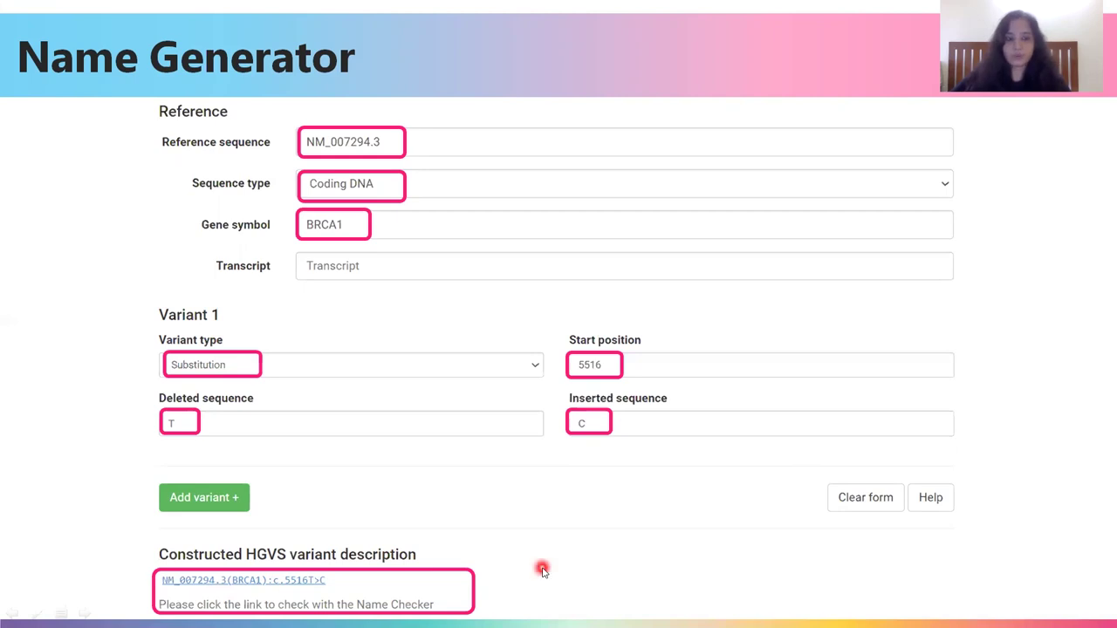
{"action": "key", "text": "Right"}
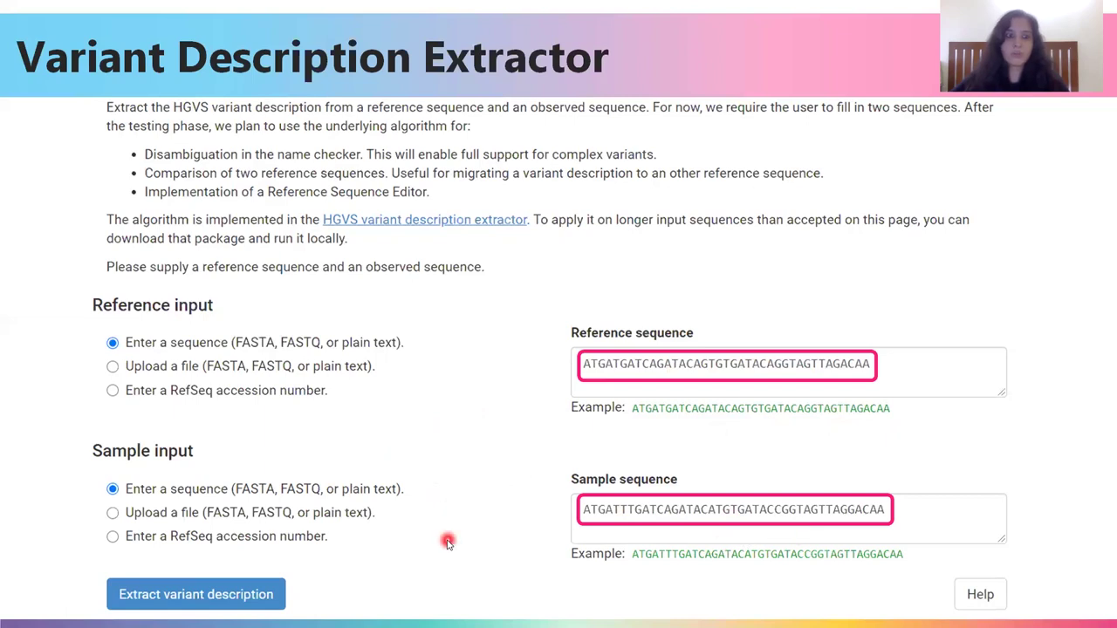
{"action": "key", "text": "Right"}
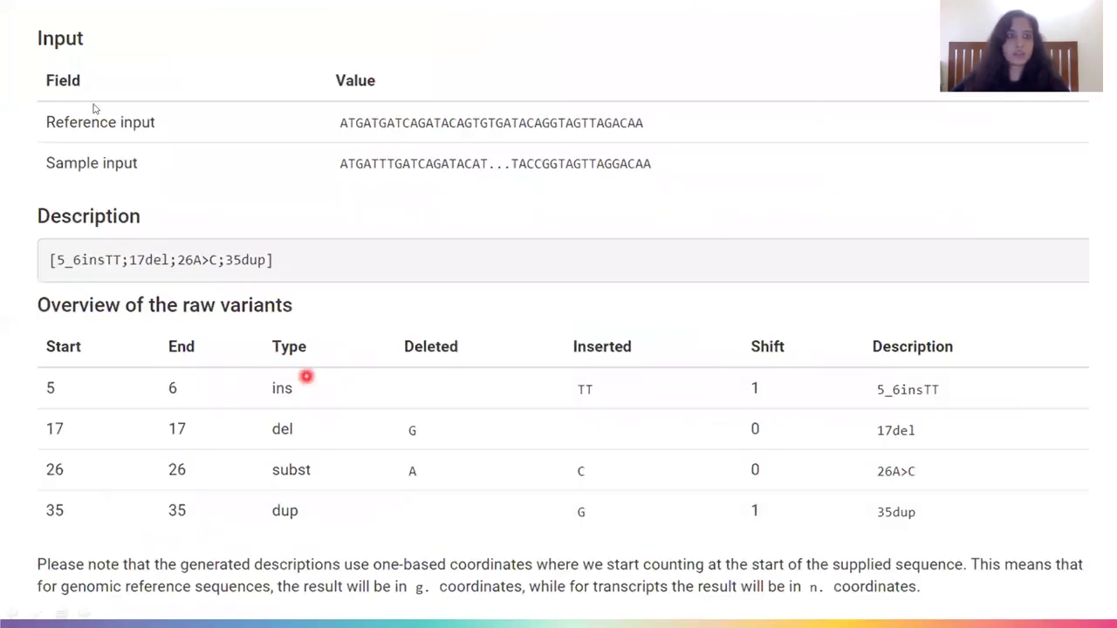
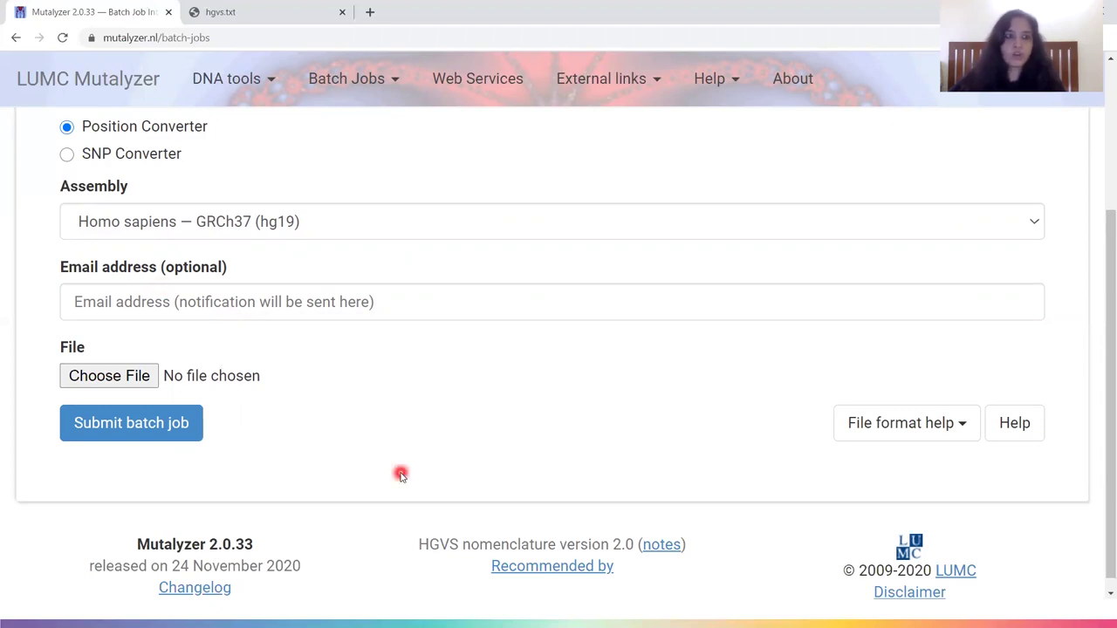
- Choose the mutalyzer_input text file and submit it as a Position Converter batch job against Homo sapiens GRCh37 (hg19)
{"action": "left_click", "coordinate": [85, 382]}
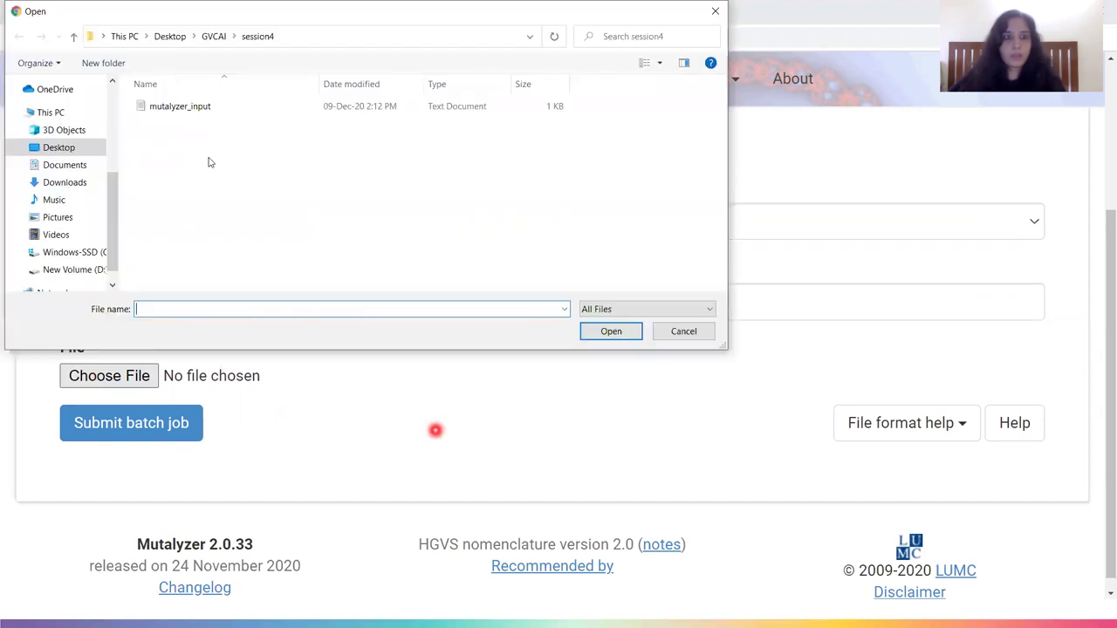
{"action": "left_click", "coordinate": [174, 105]}
{"action": "left_click", "coordinate": [628, 333]}
{"action": "left_click", "coordinate": [155, 429]}
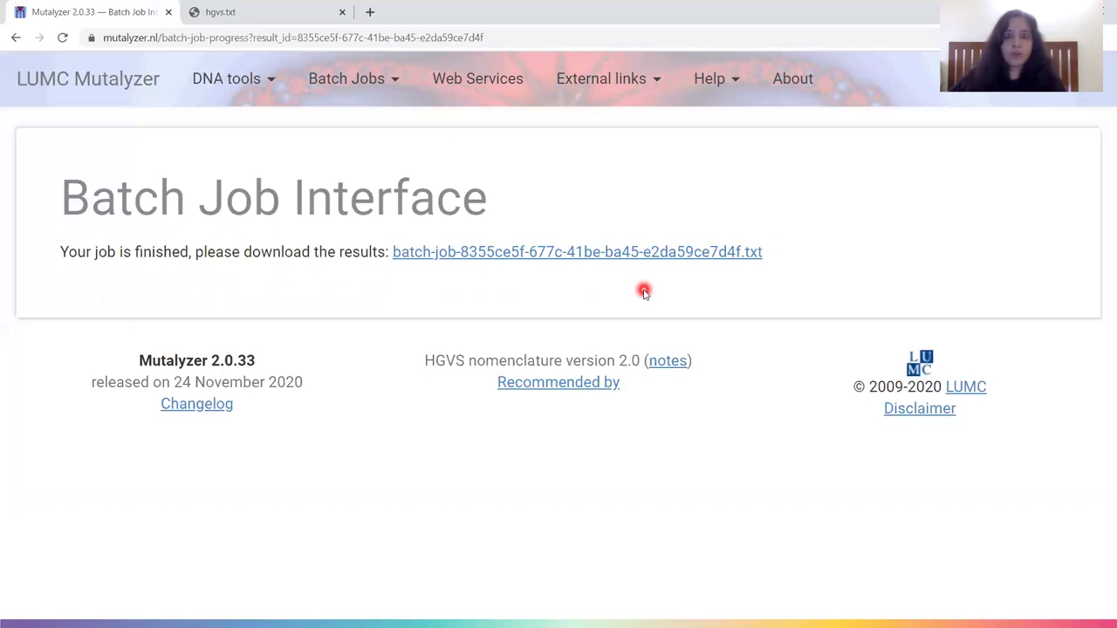
- Switch to the mutalyzer_output workbook in Excel and examine the chromosomal and coding variants for each input variant
{"action": "key", "text": "alt+Tab"}
{"action": "key", "text": "Tab"}
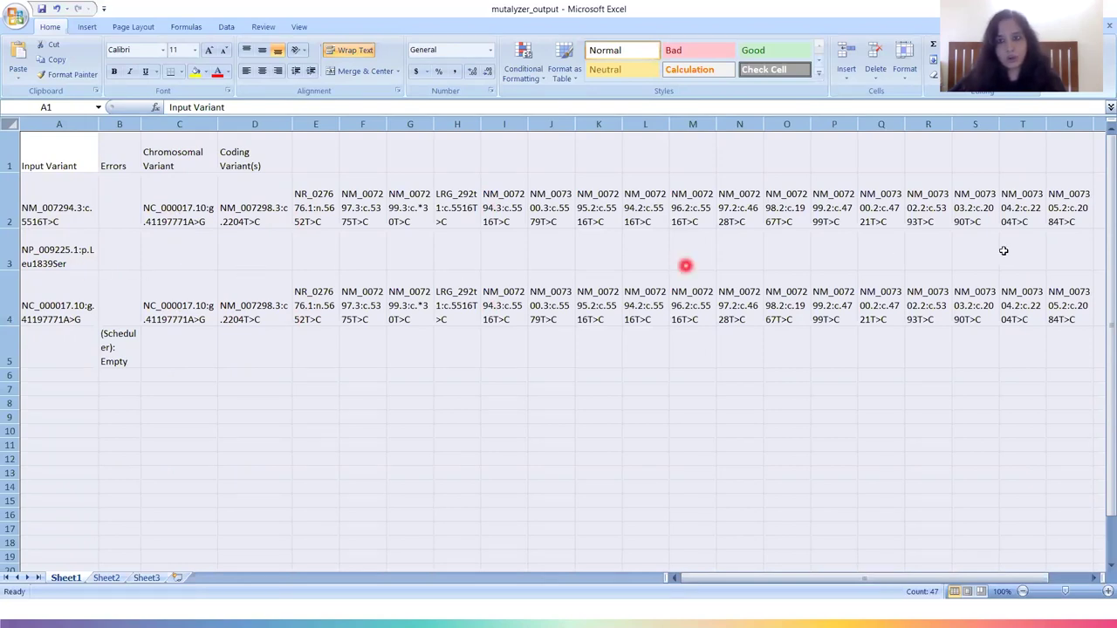
{"action": "key", "text": "alt+Tab"}
{"action": "key", "text": "alt+Tab"}
{"action": "left_click", "coordinate": [1055, 259]}
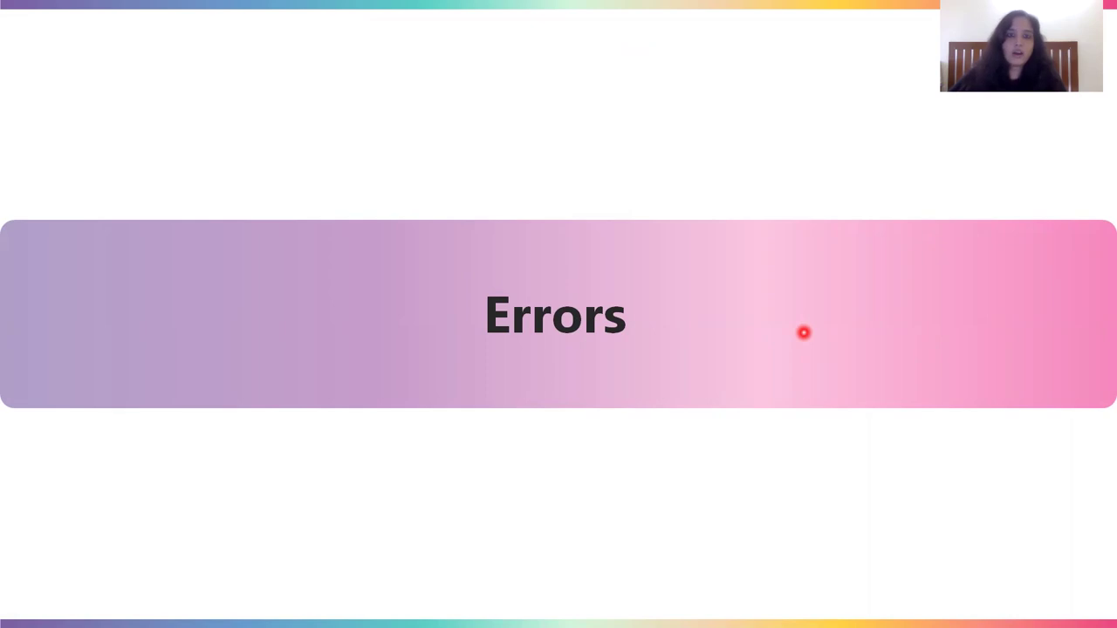
{"action": "key", "text": "Right"}
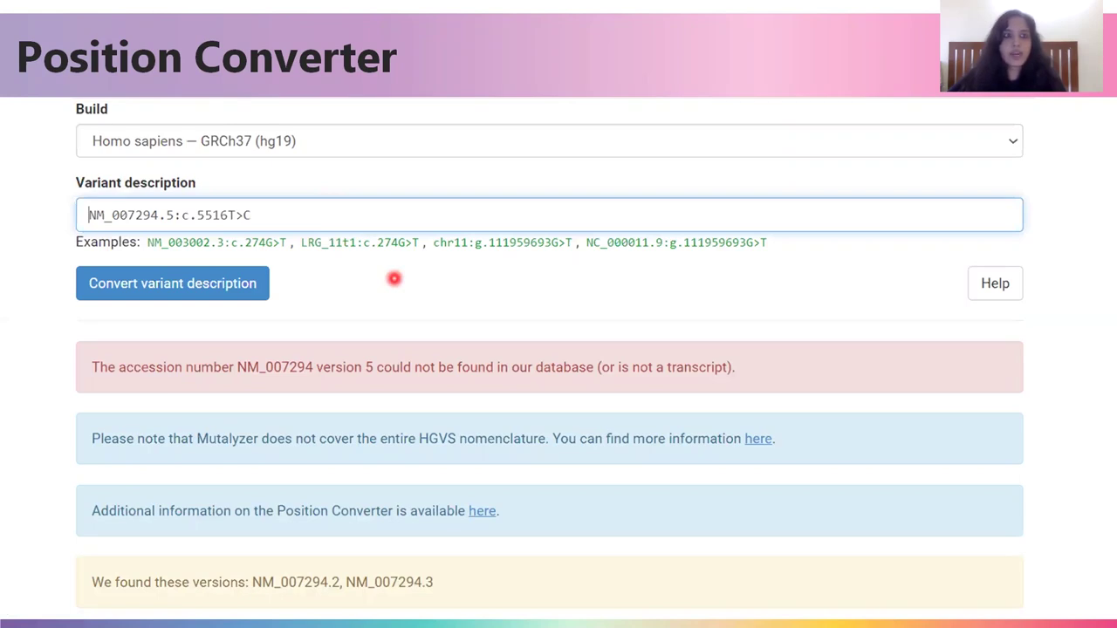
{"action": "key", "text": "Right"}
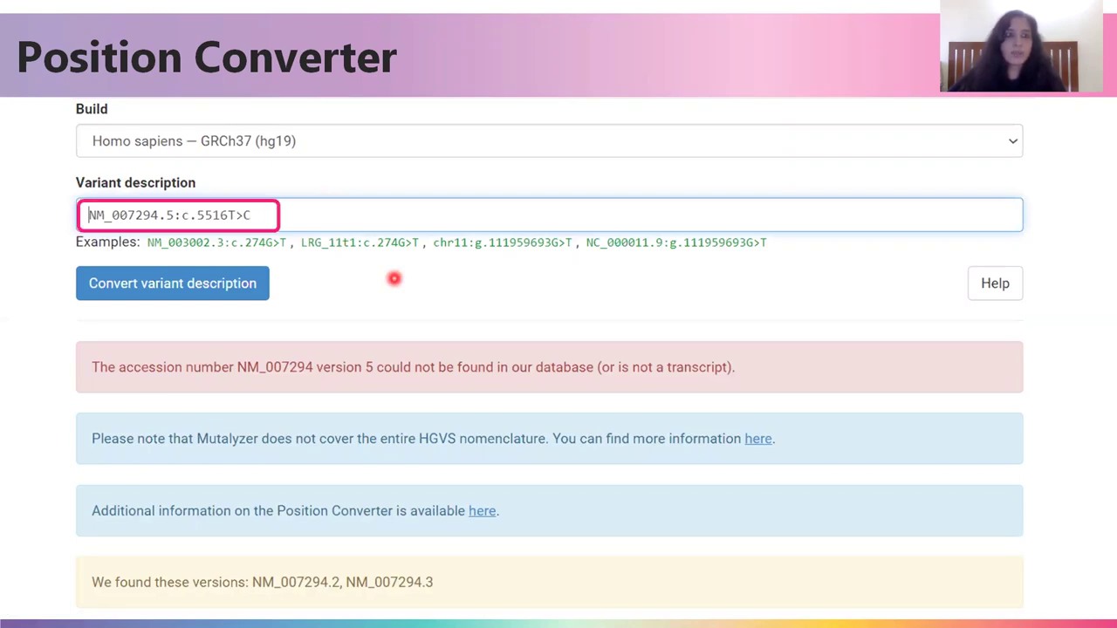
{"action": "key", "text": "Right"}
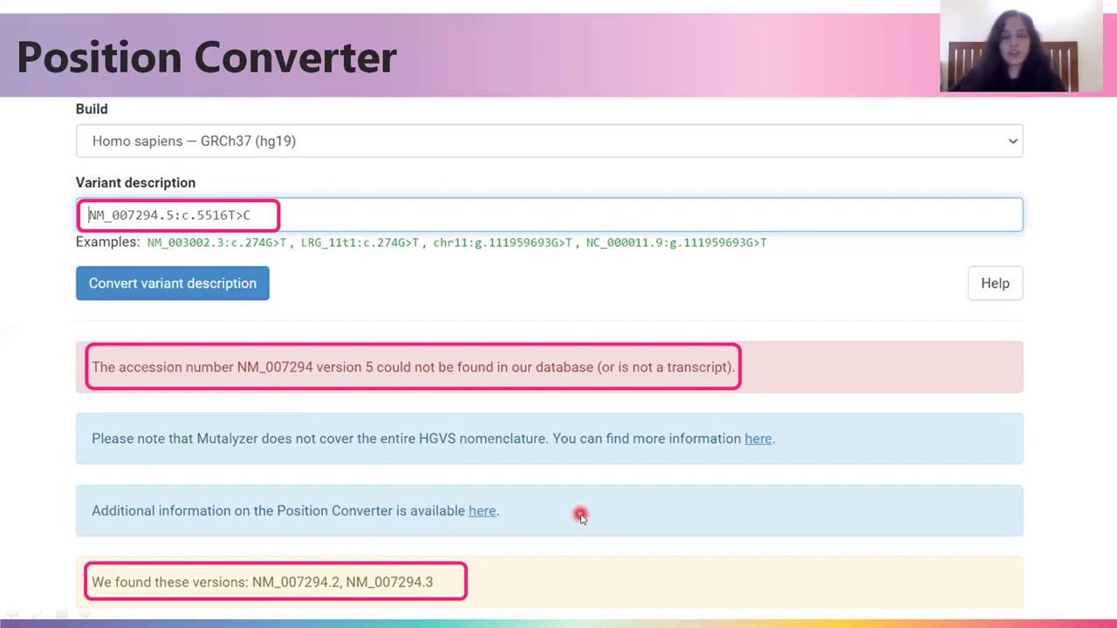
{"action": "key", "text": "Right"}
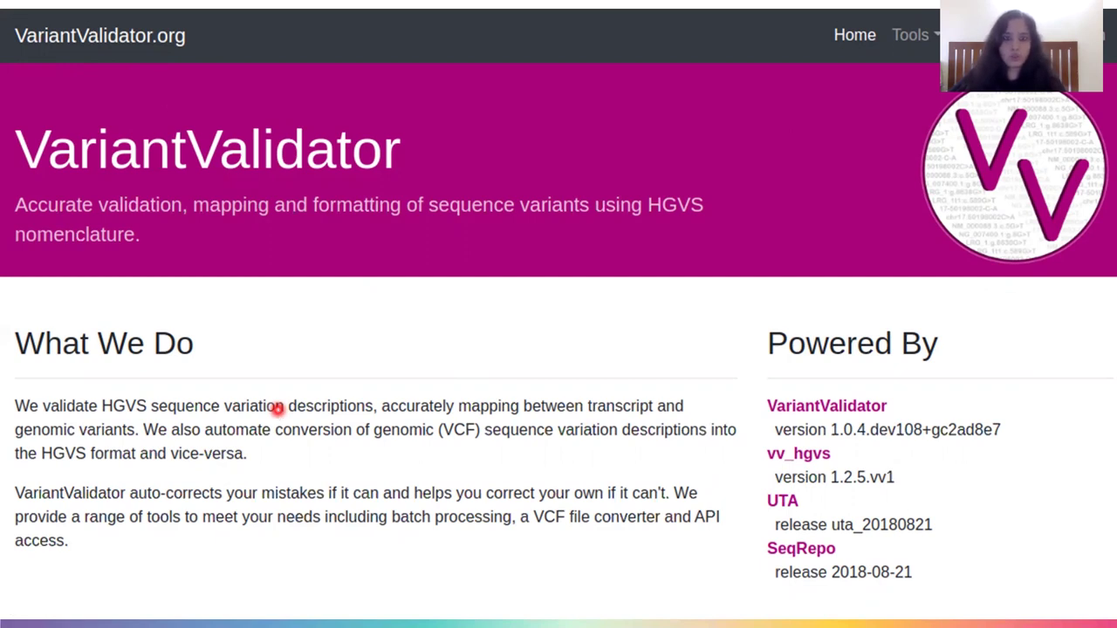
{"action": "scroll", "coordinate": [277, 407], "scroll_direction": "down", "scroll_amount": 5}
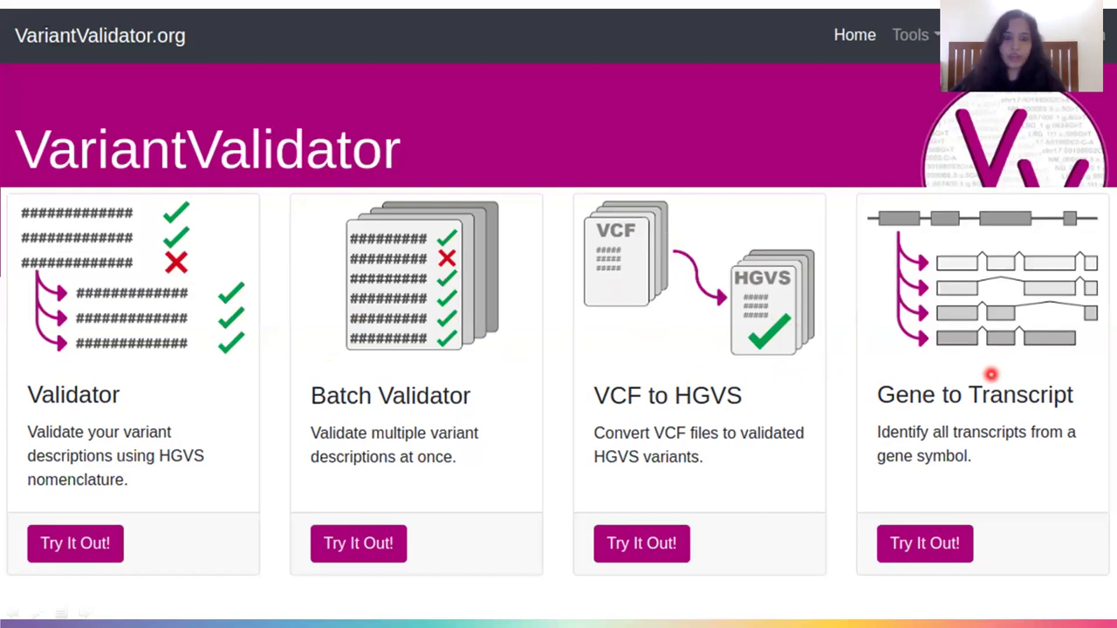
{"action": "key", "text": "Right"}
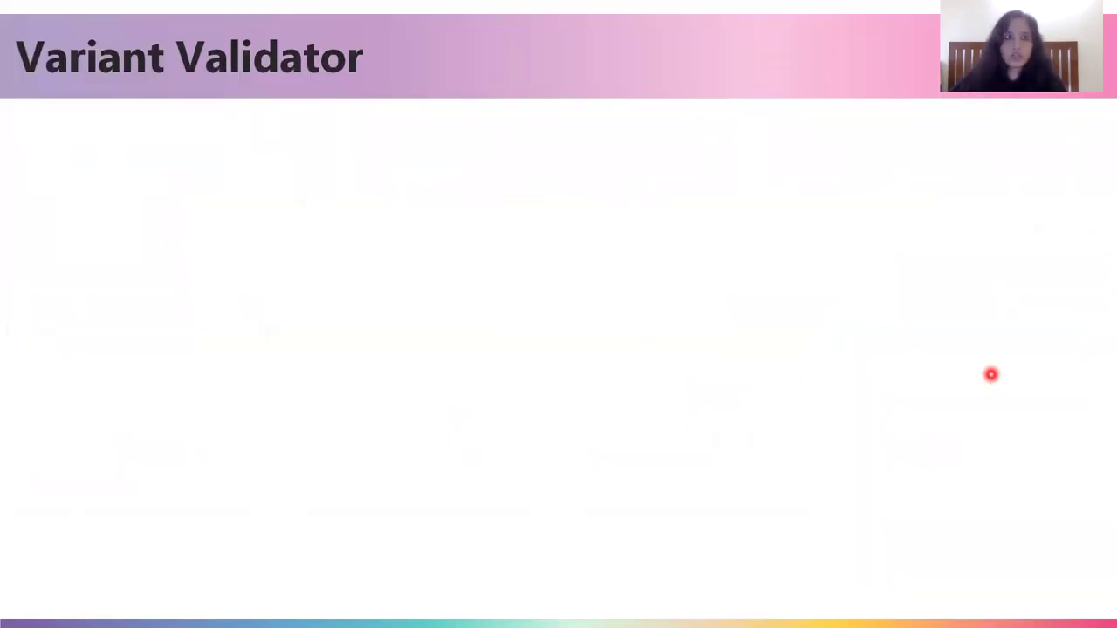
{"action": "key", "text": "Right"}
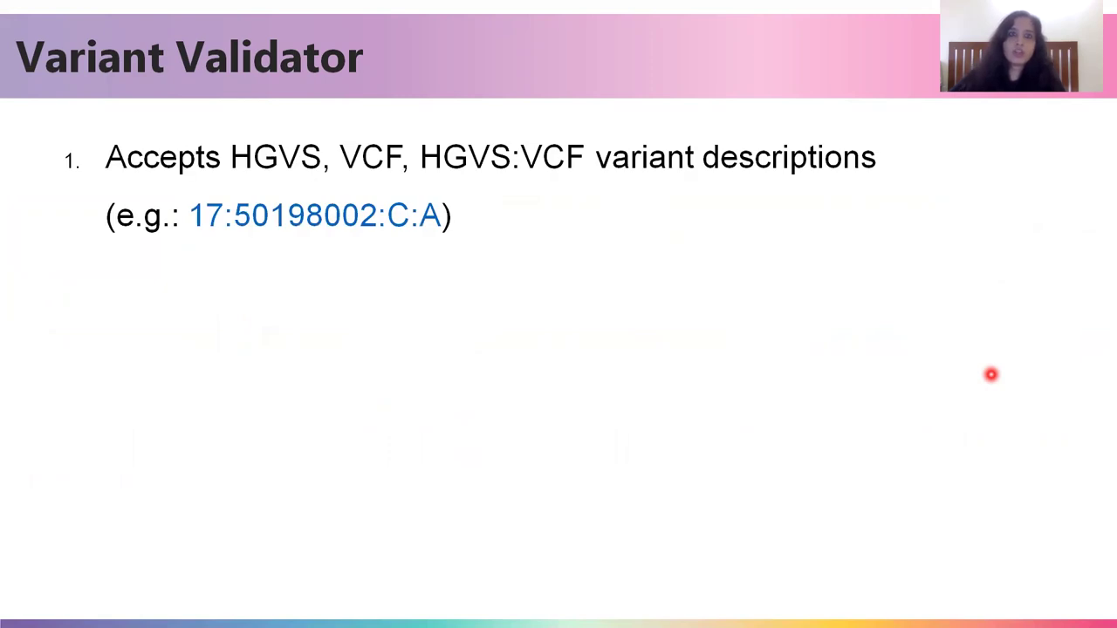